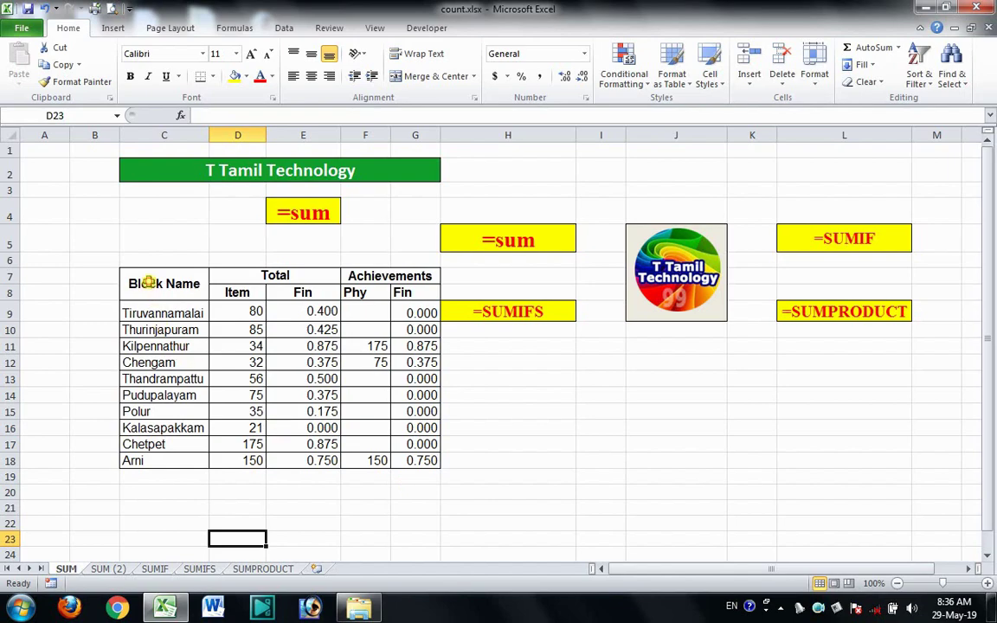
- On the SUM (2) sheet, total the Phy column with =SUM(D9:D18) in D19, giving 743
mouse_move(135, 277)
left_mouse_down()
mouse_move(366, 417)
mouse_move(379, 455)
left_mouse_up()
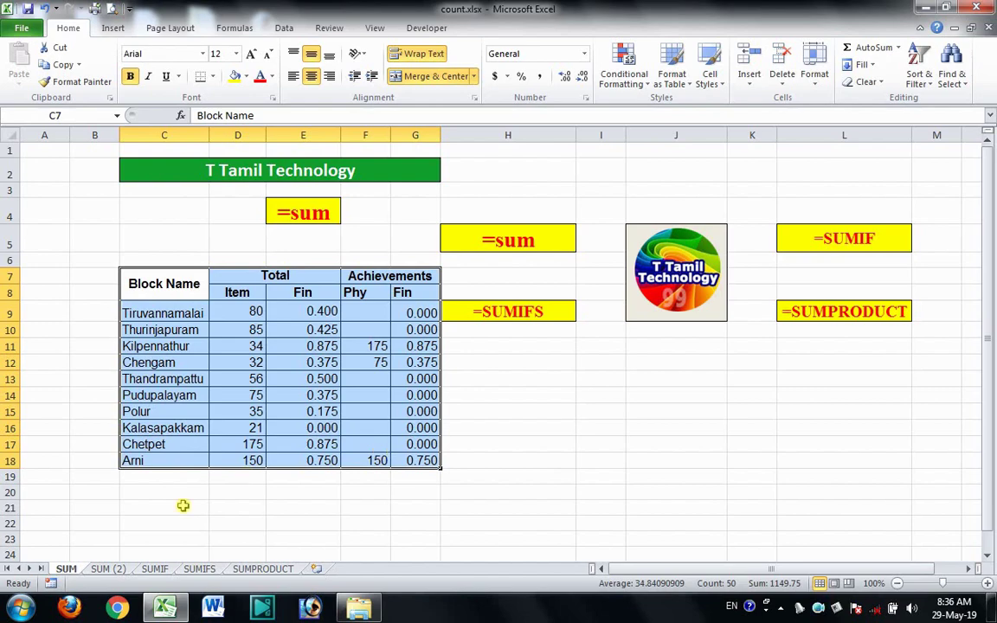
left_click(103, 569)
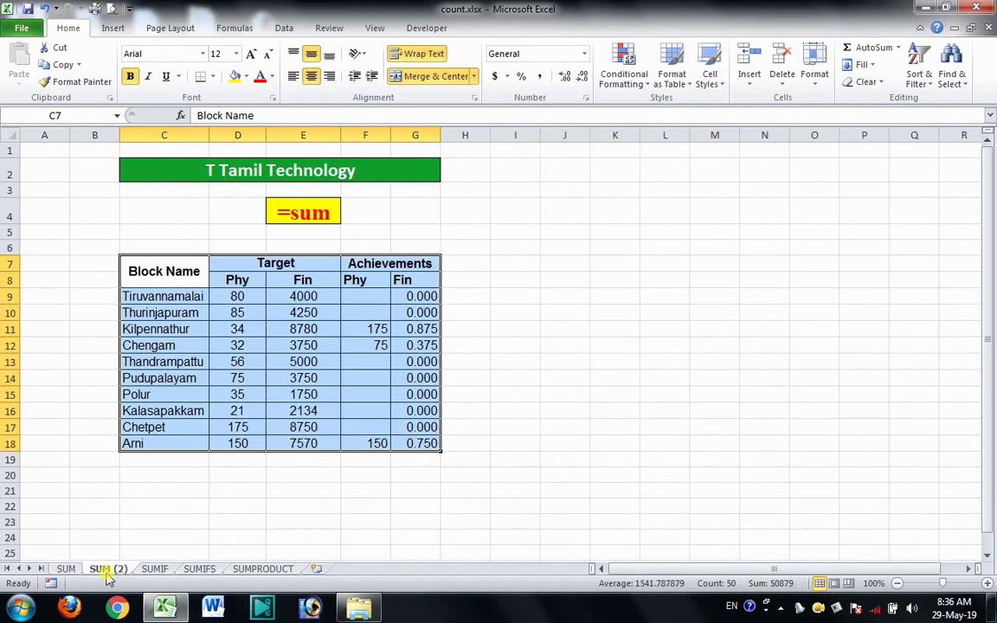
left_click(255, 462)
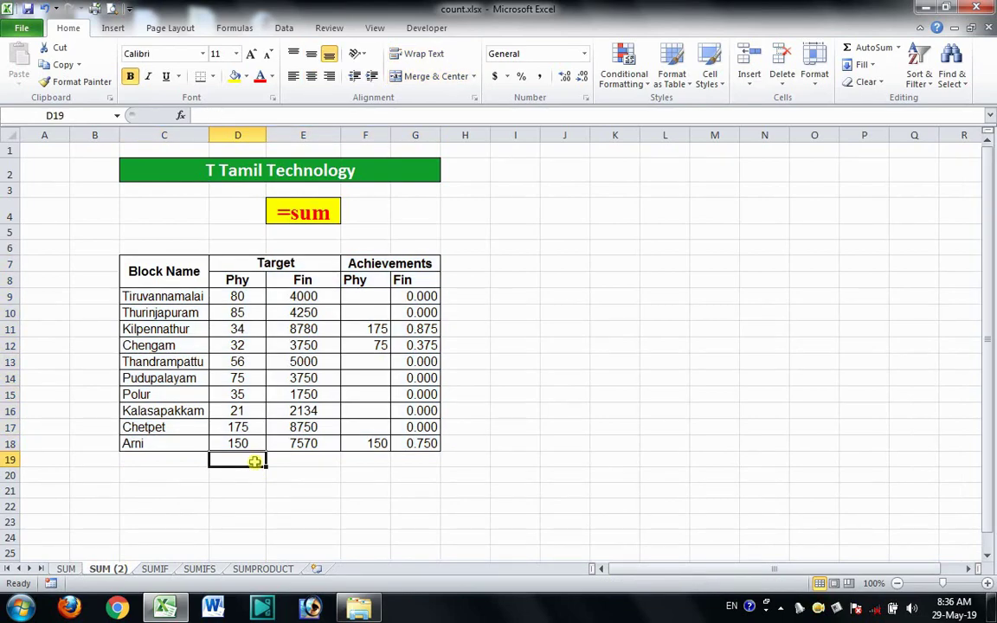
type("=su")
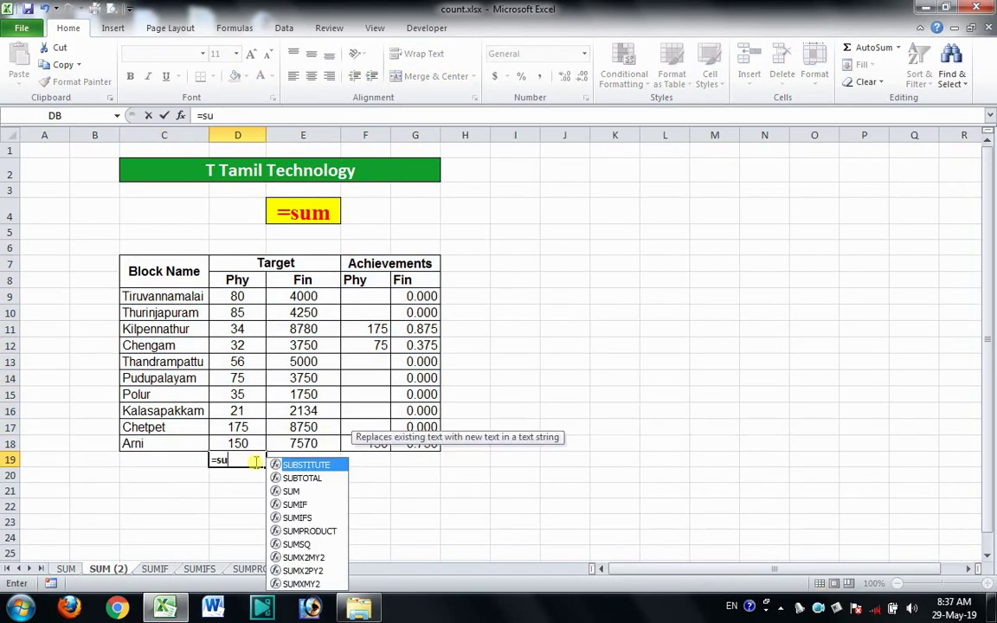
type("m")
double_click(241, 478)
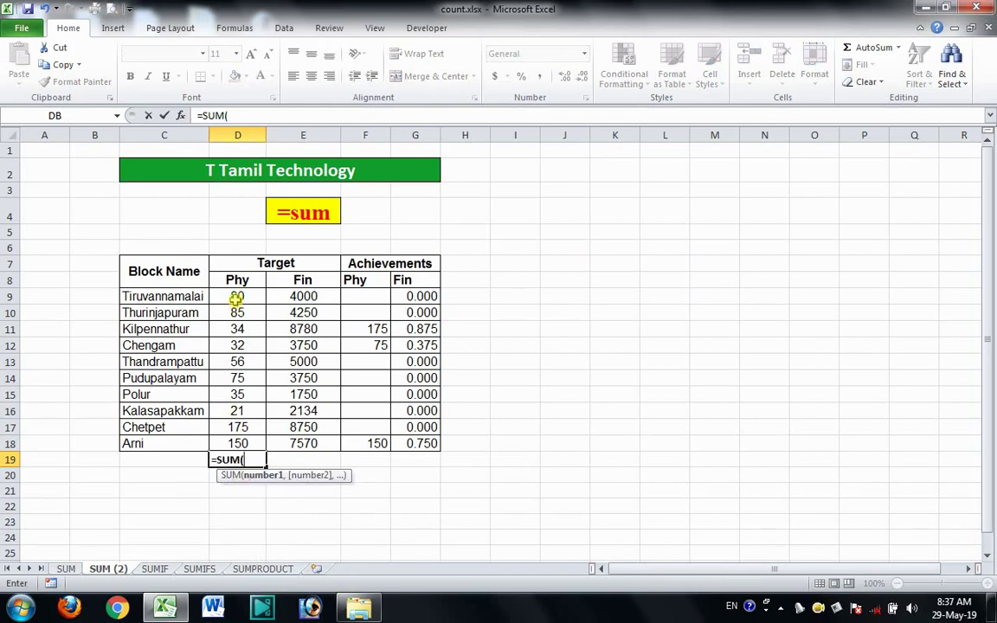
left_click_drag(237, 295, 228, 443)
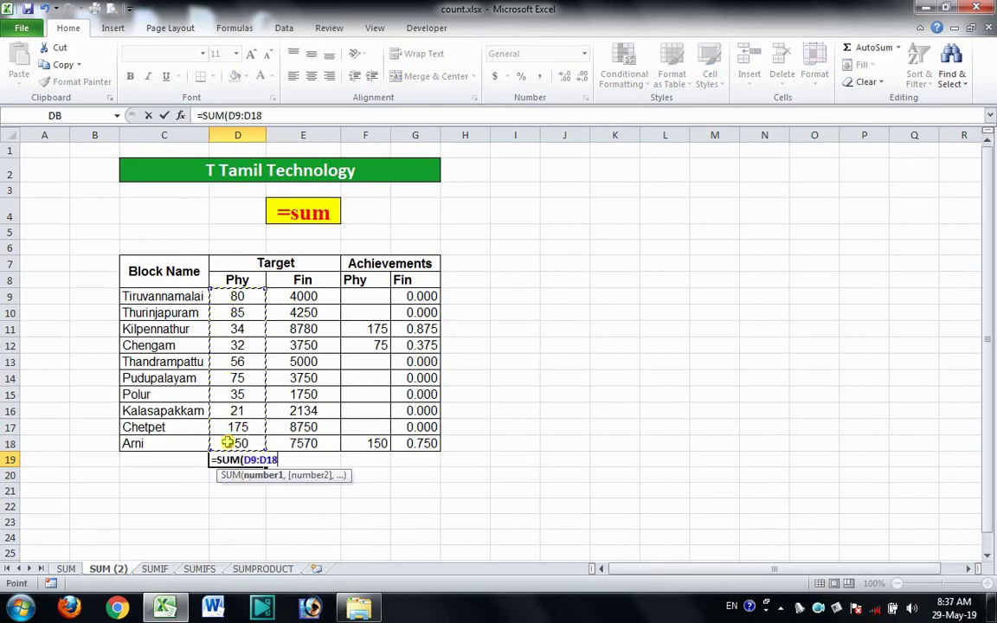
type(")")
key("Return")
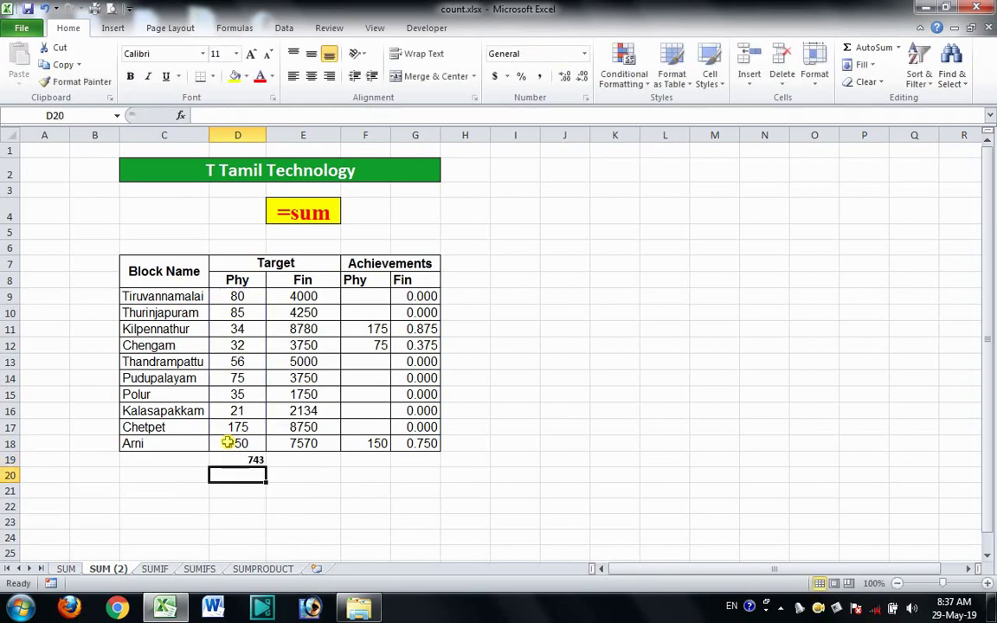
- AutoSum the Fin column in E19, giving 49734
left_click(305, 459)
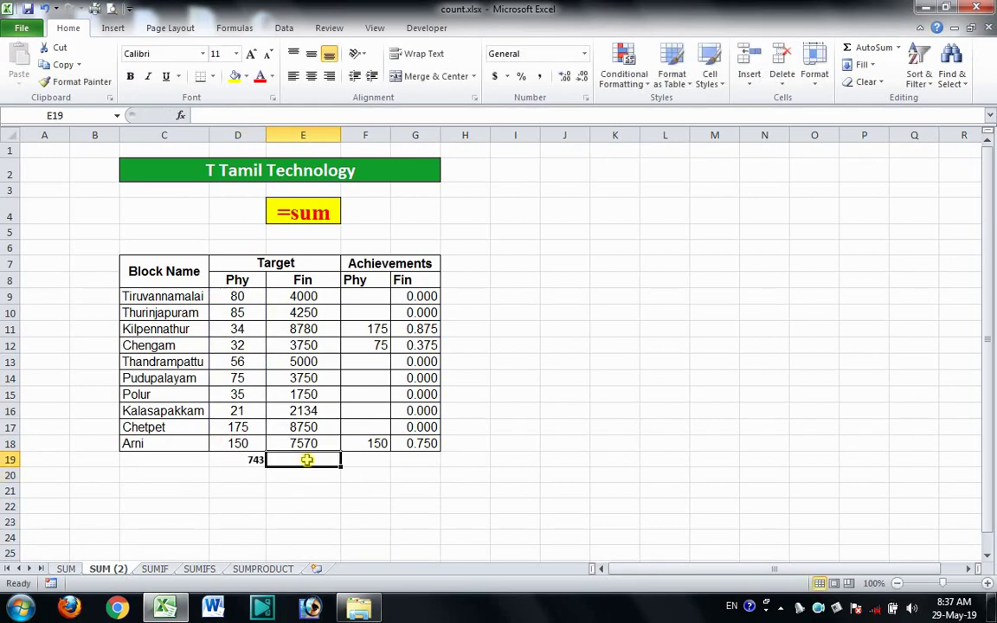
left_click(860, 49)
key("Return")
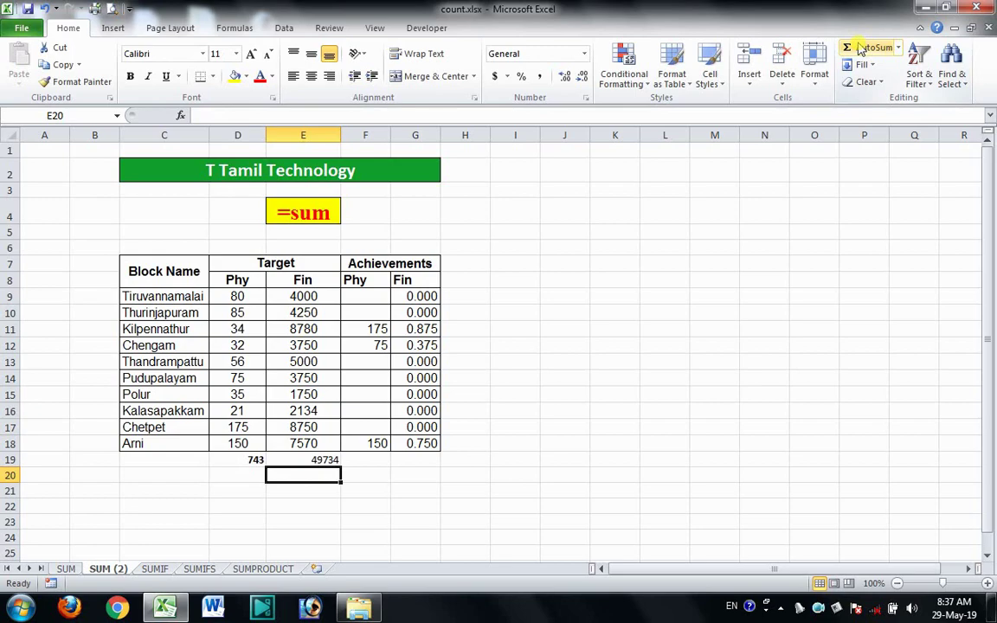
- On the SUMIF sheet, inspect the Tiruvannamalai name in C9 and the SUMIF formula in J9
left_click(158, 572)
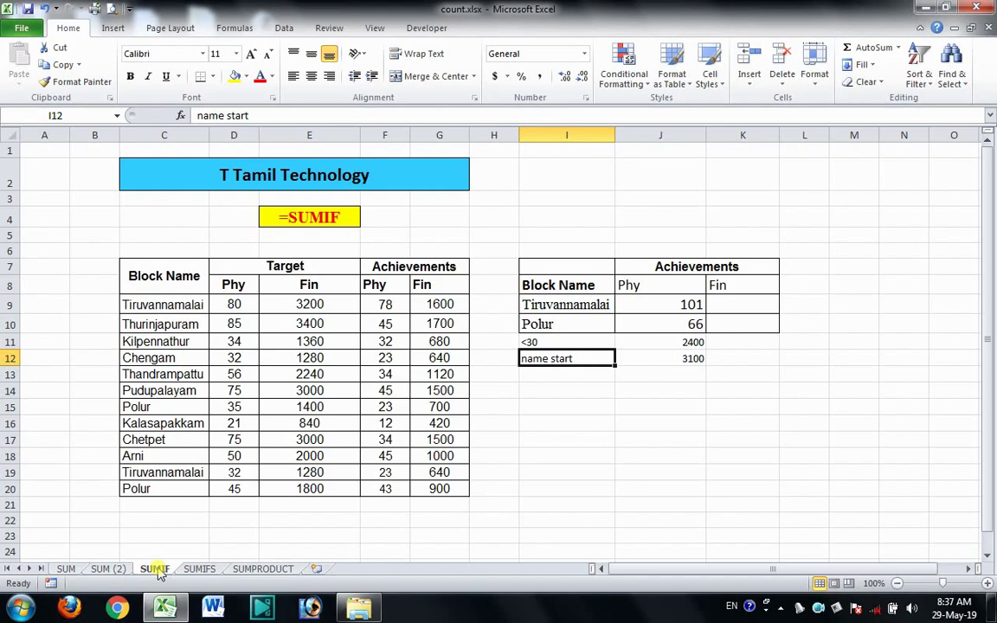
left_click(184, 313)
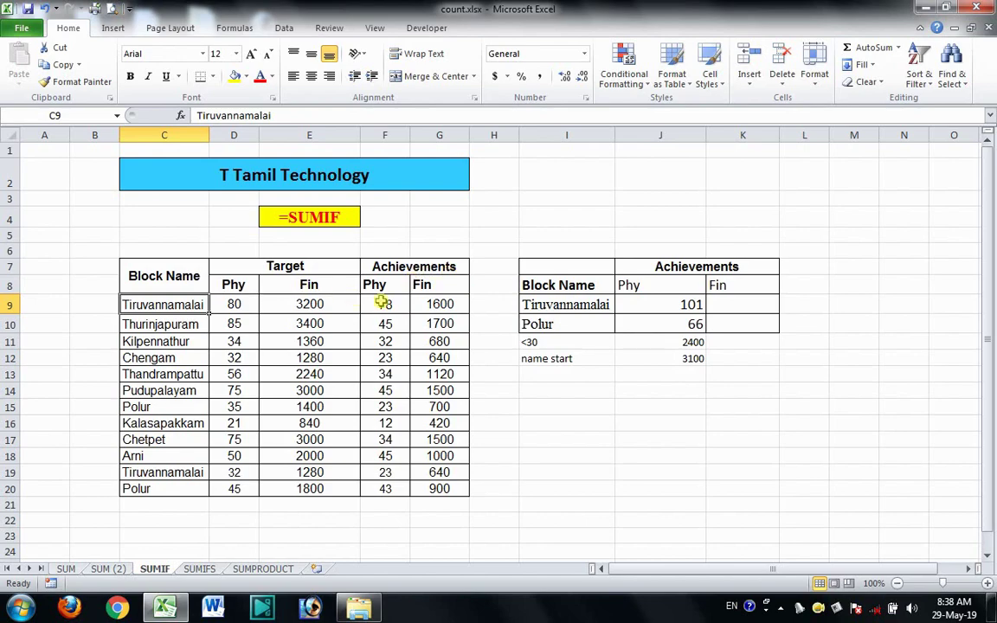
left_click(640, 308)
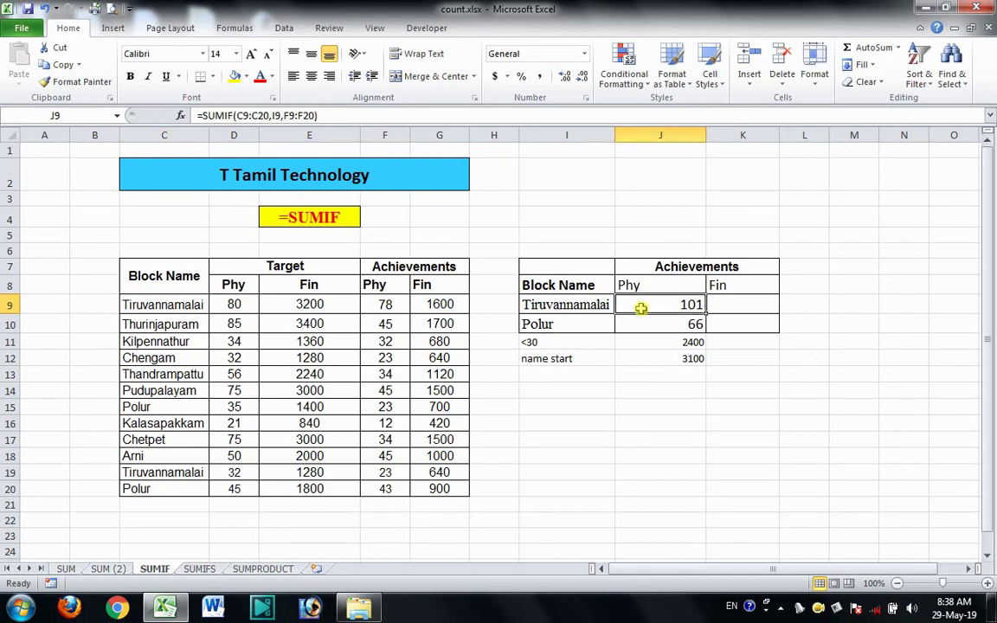
- Replace J9 with =SUMIF(C9:C20,C9,F9:F20), returning 101 for Tiruvannamalai's Phy
key("Delete")
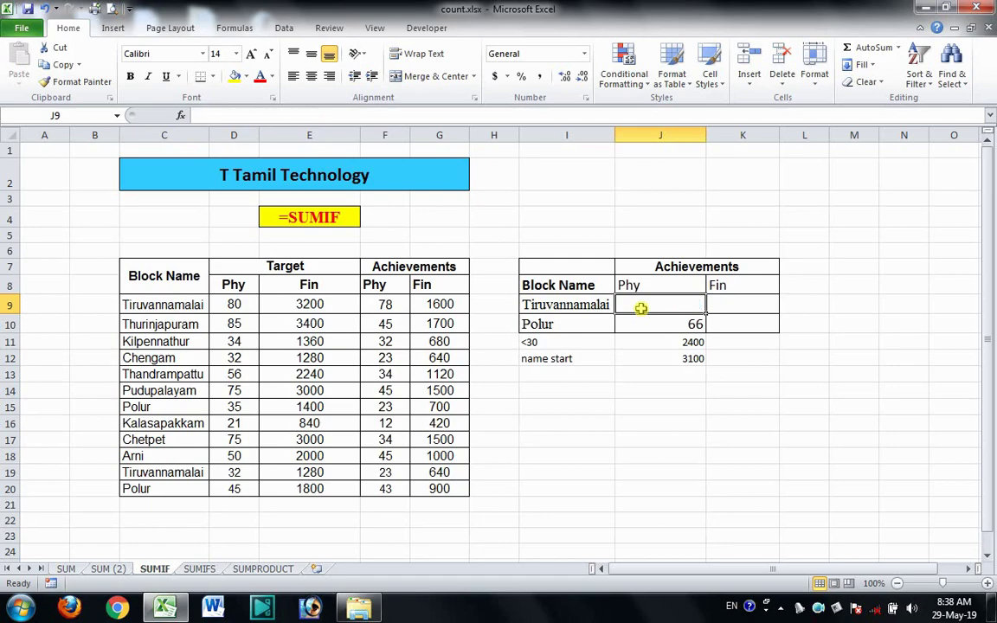
type("=su")
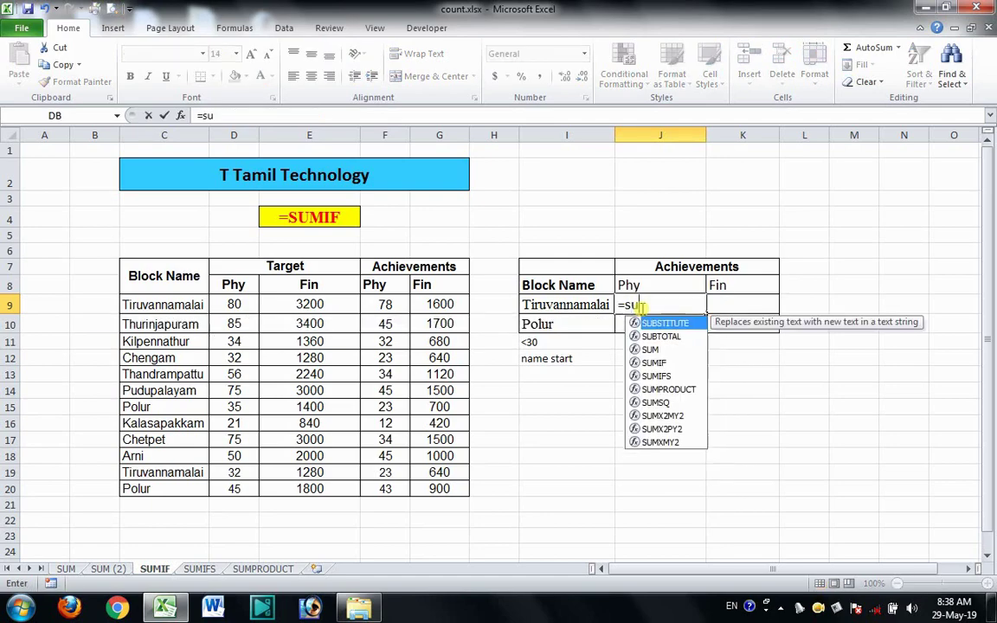
type("m")
double_click(652, 337)
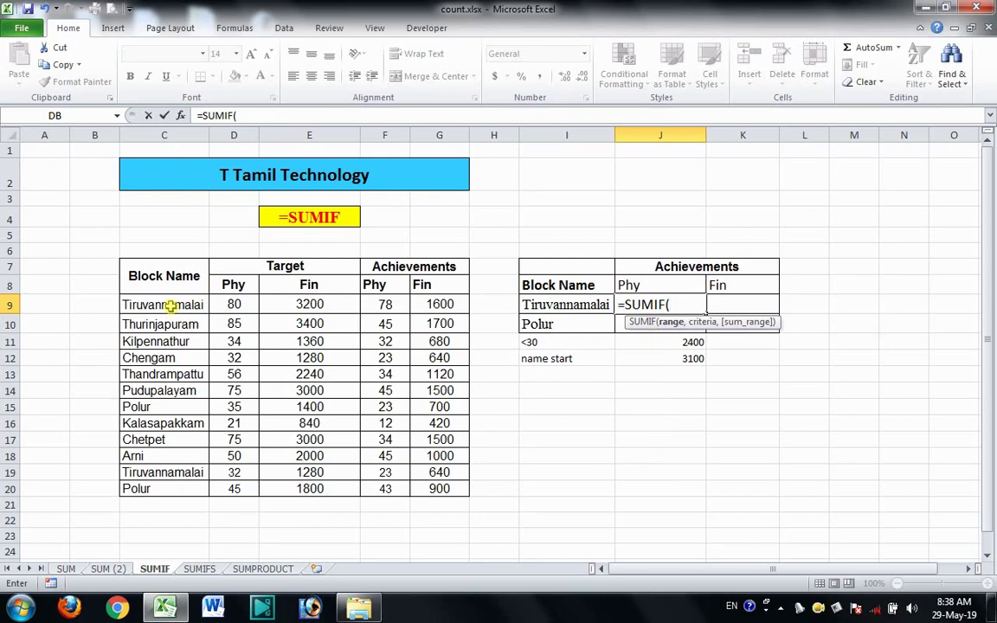
left_click_drag(164, 305, 149, 492)
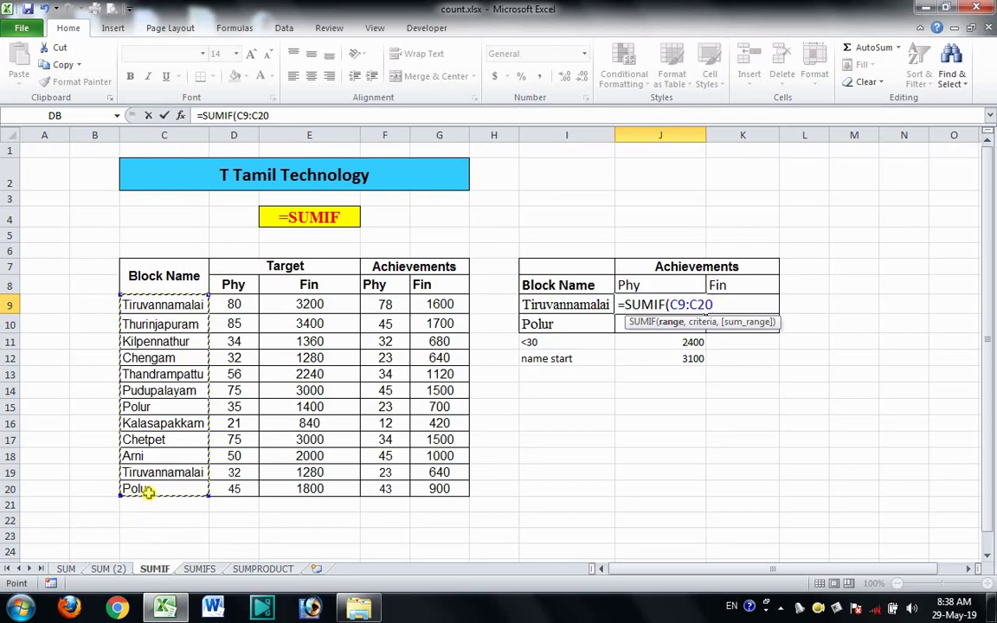
type(",")
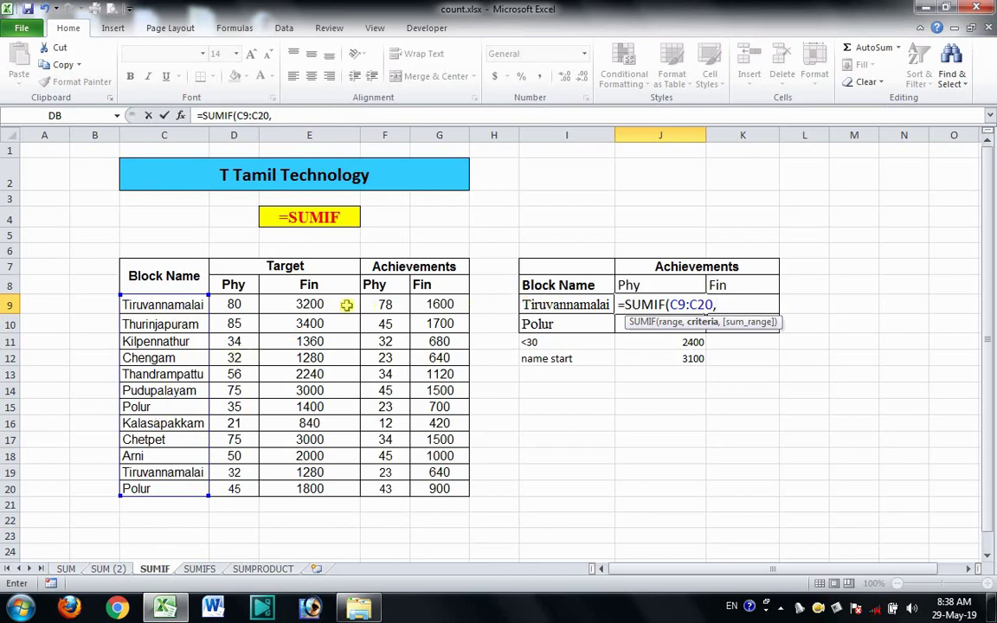
left_click(183, 306)
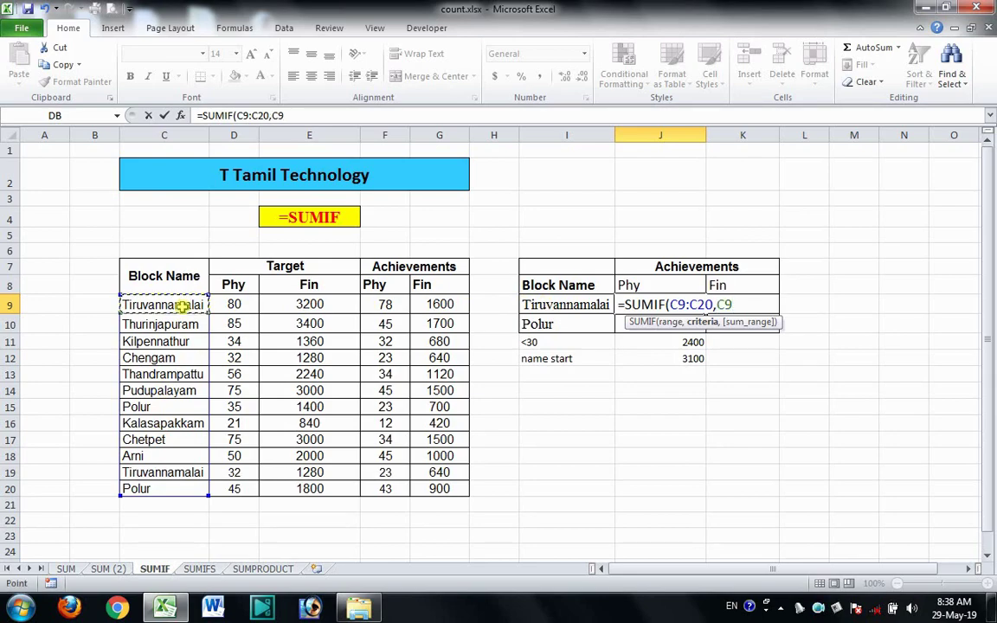
type(",")
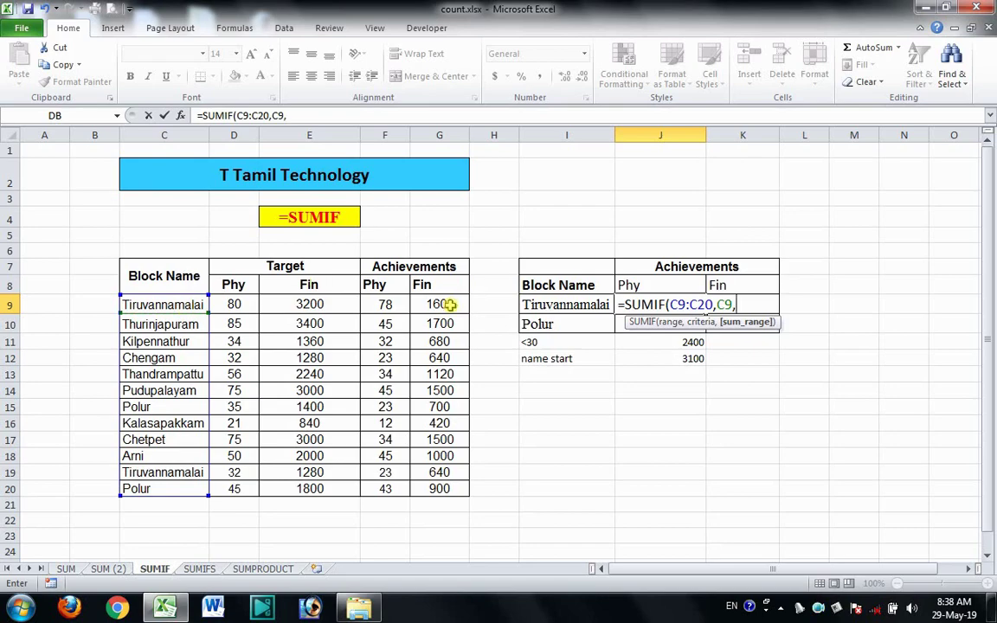
left_click_drag(449, 304, 449, 488)
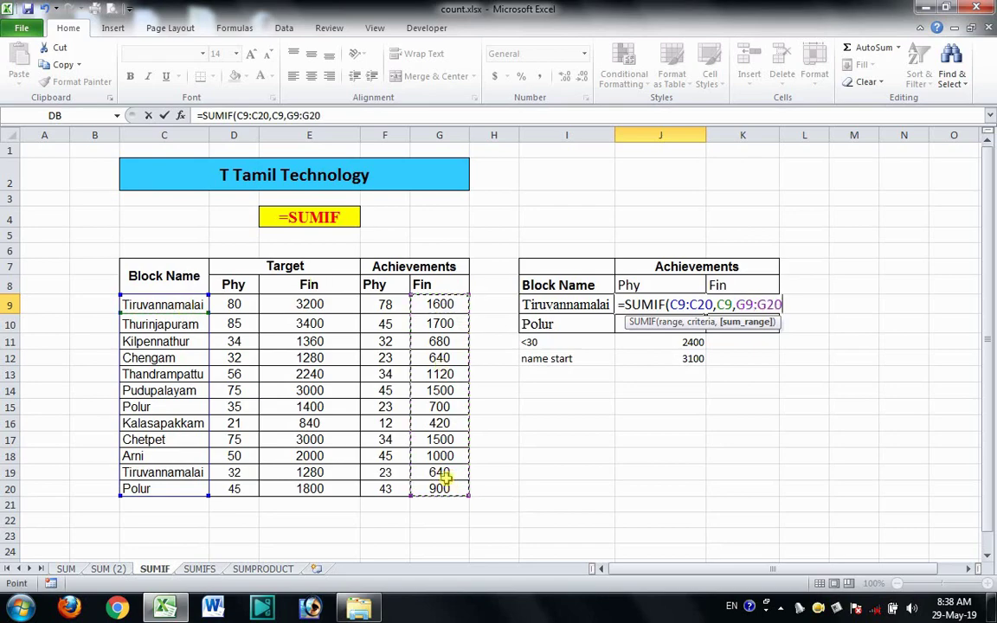
left_click_drag(385, 305, 397, 488)
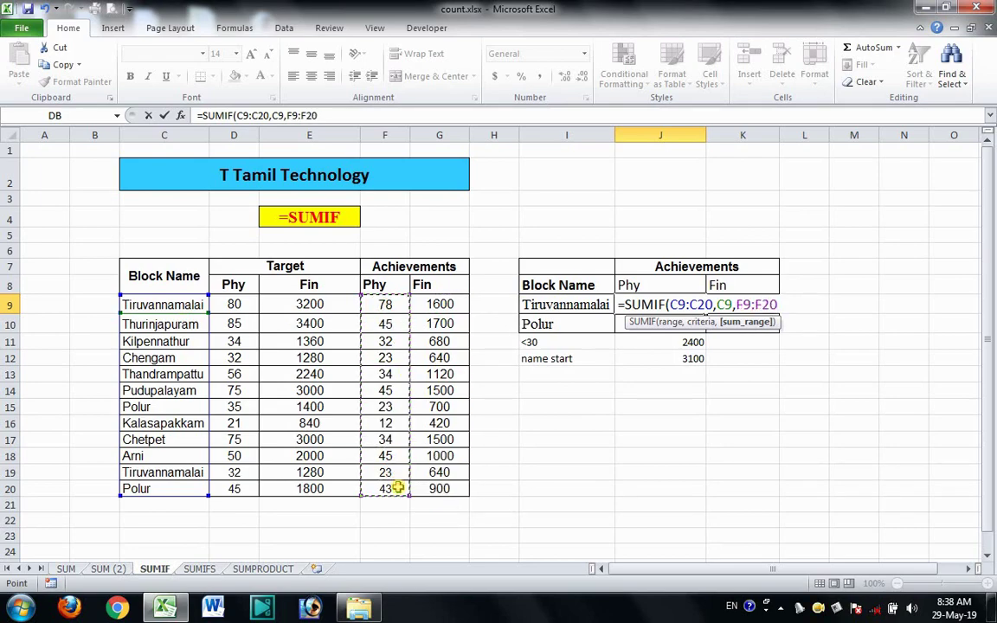
type(")")
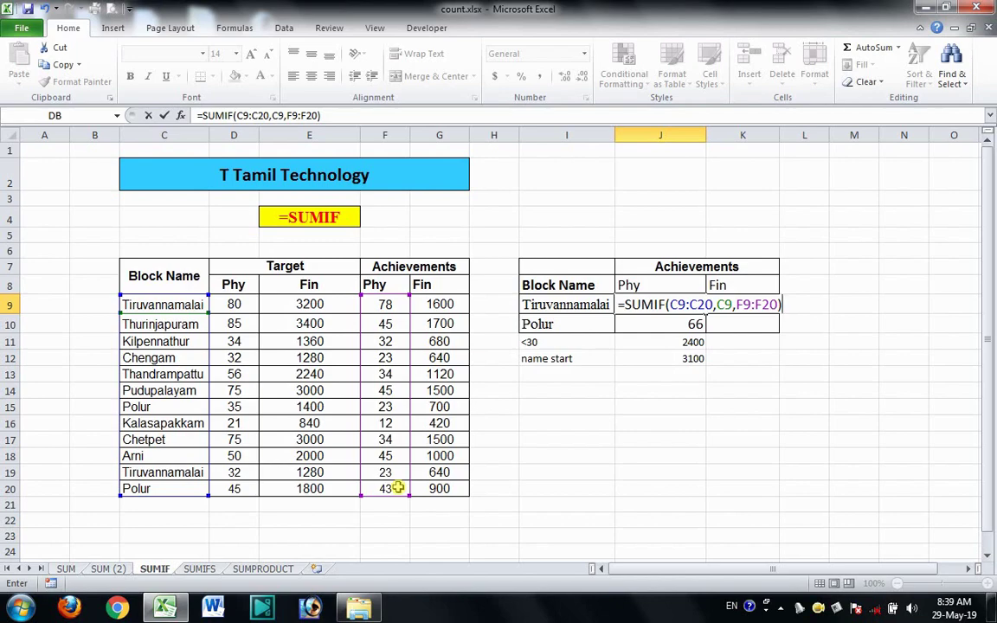
key("Return")
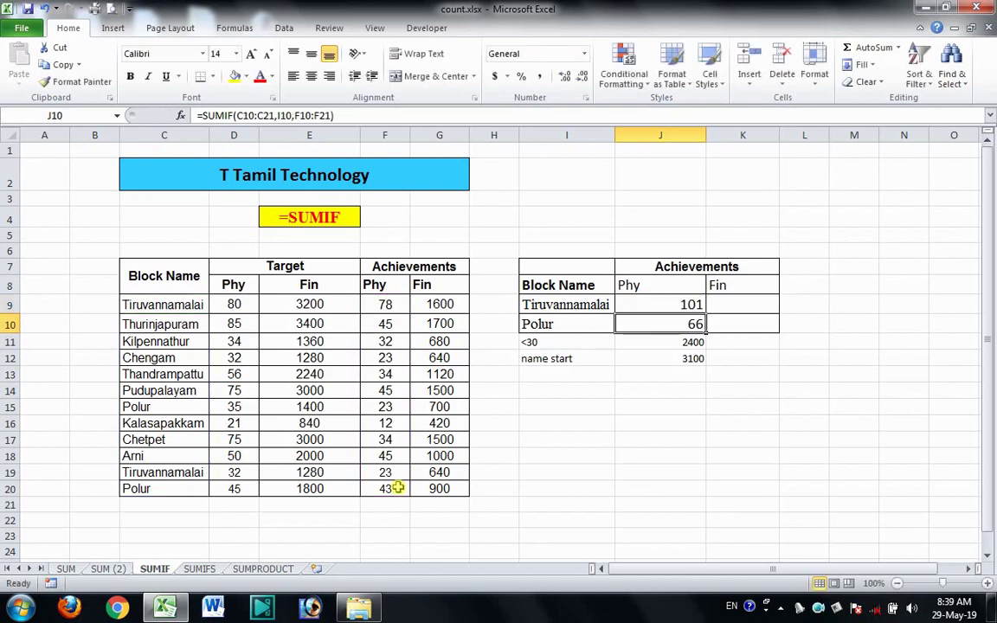
key("Up")
- In K9 enter =SUMIF(C9:C20,C19,G9:G20) for Tiruvannamalai's Fin total of 2240
key("Right")
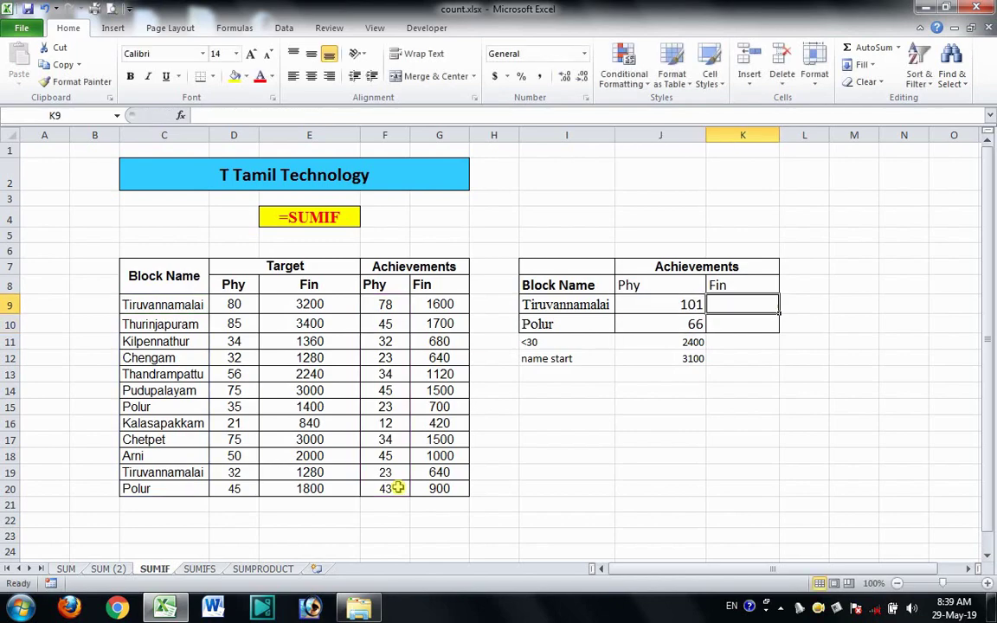
type("=")
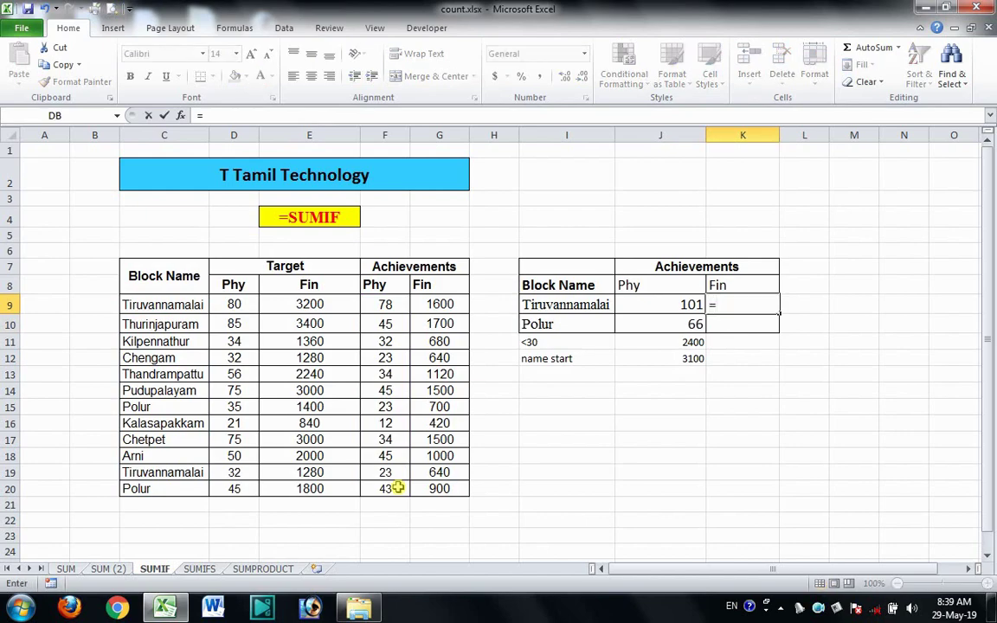
type("sum")
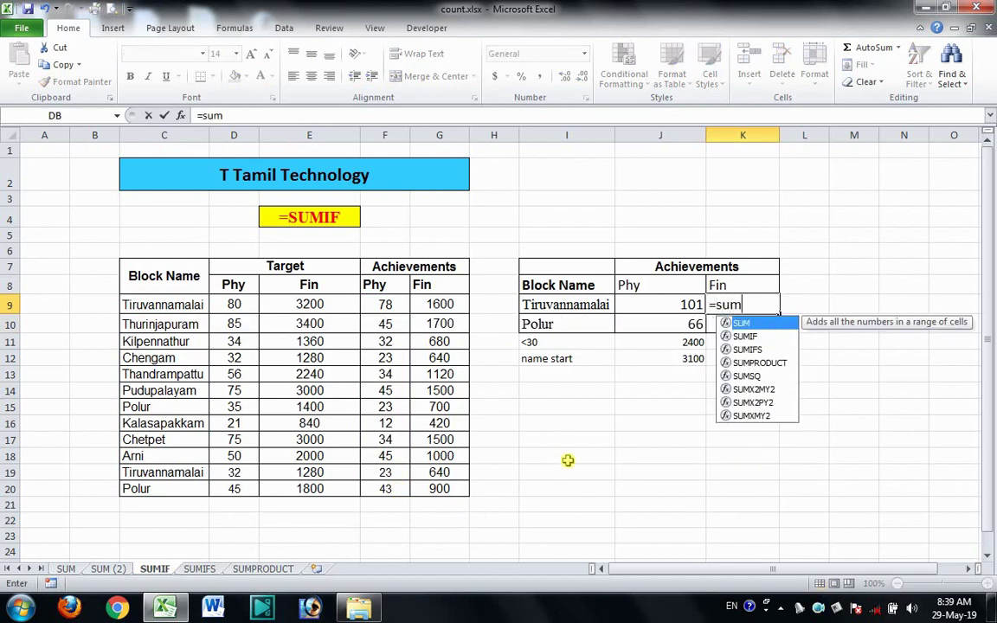
double_click(746, 336)
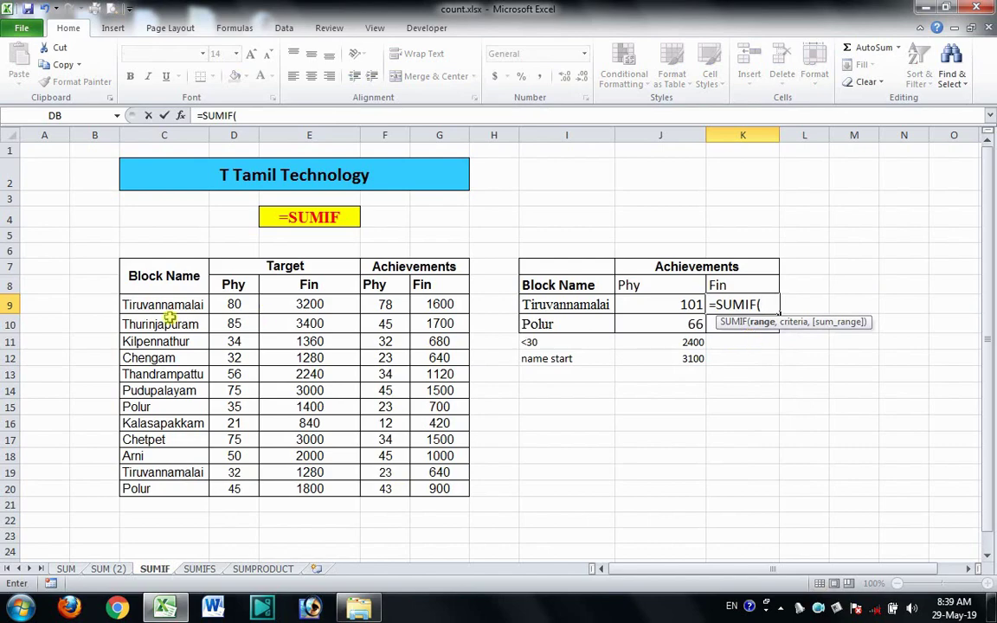
left_click_drag(143, 304, 146, 491)
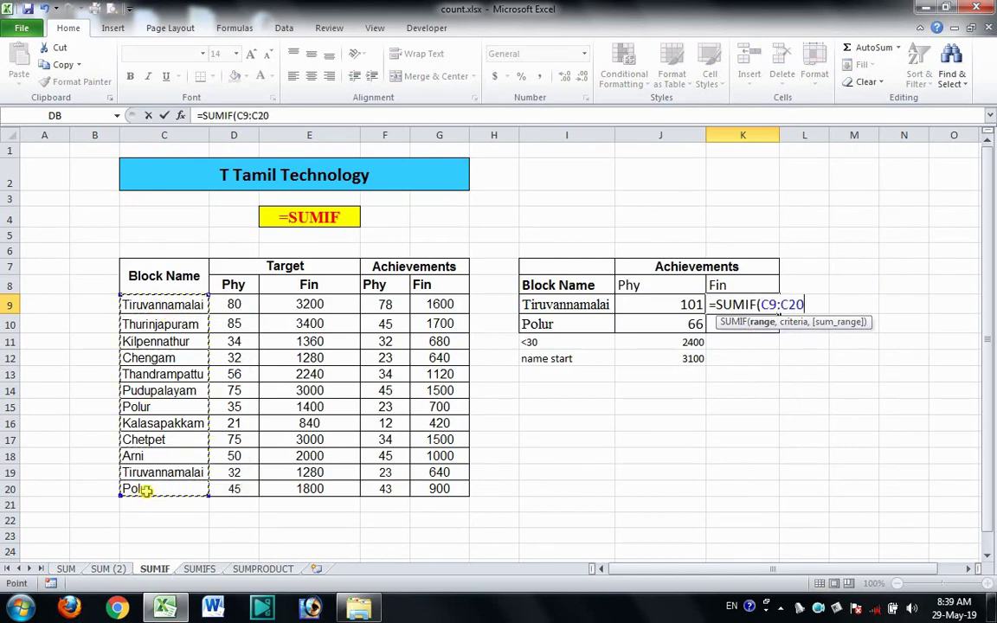
type(",")
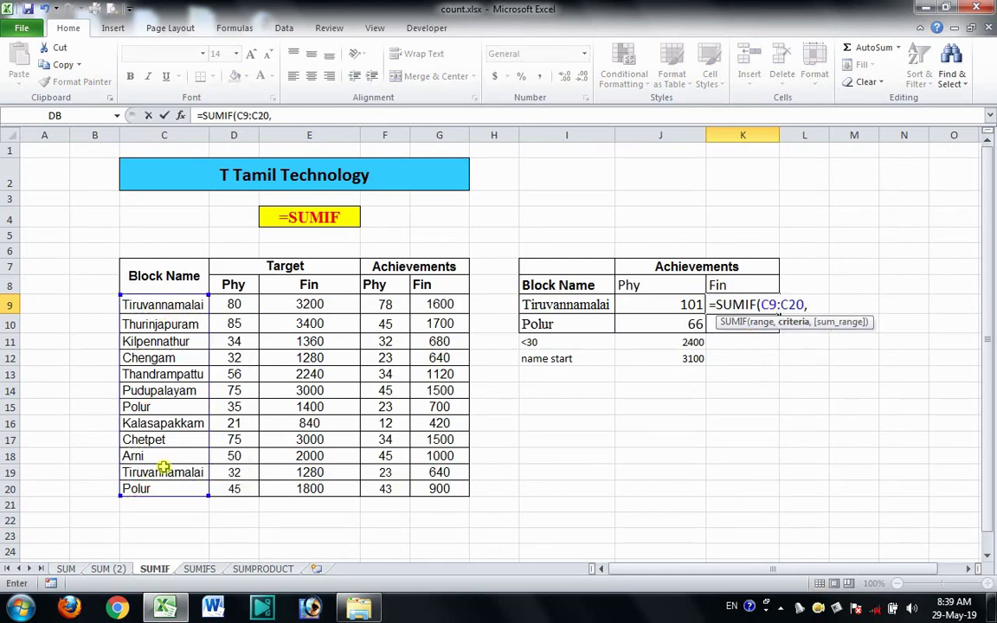
left_click(154, 474)
type(",")
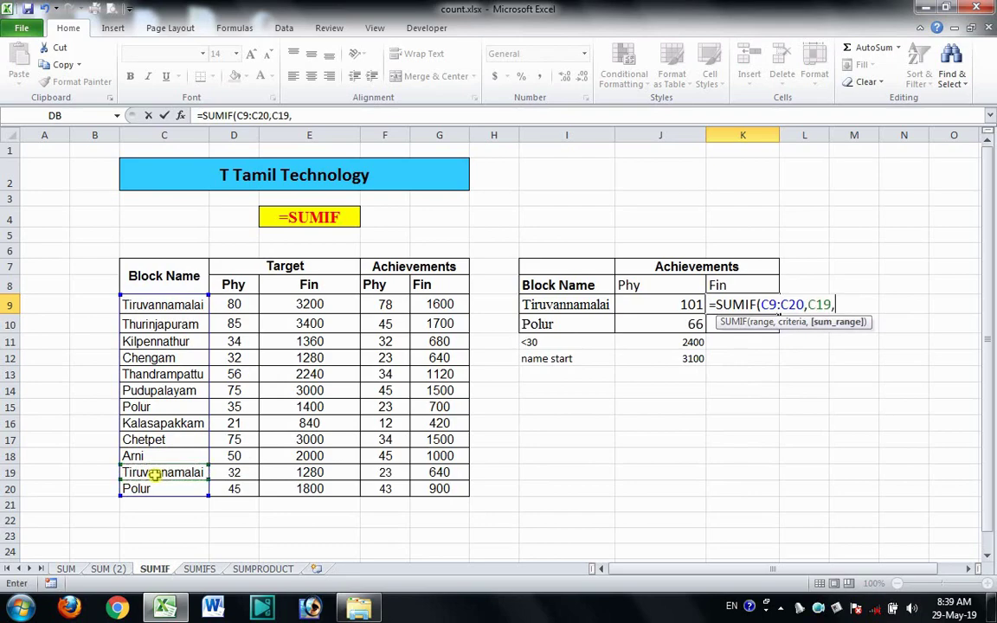
left_click_drag(441, 303, 425, 486)
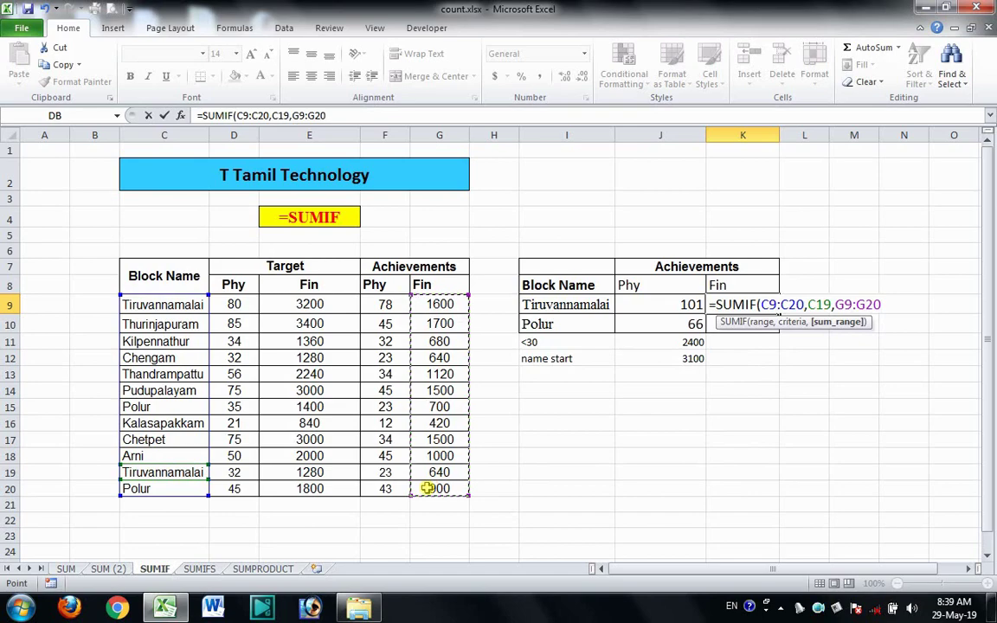
type(")")
key("Return")
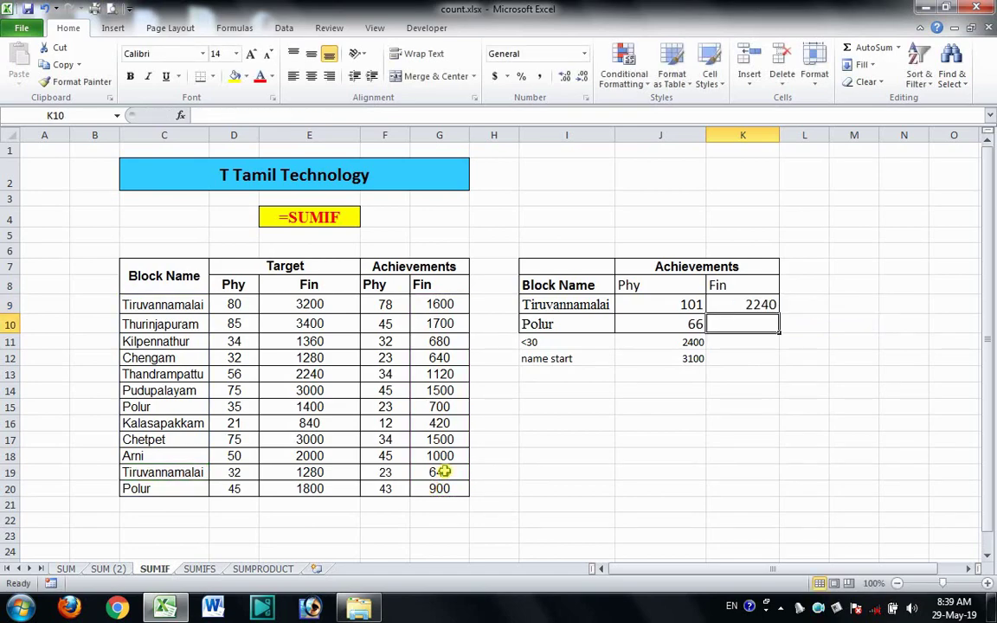
- Select G9 and G19 to confirm the two Fin values add up to 2240
left_click(443, 471)
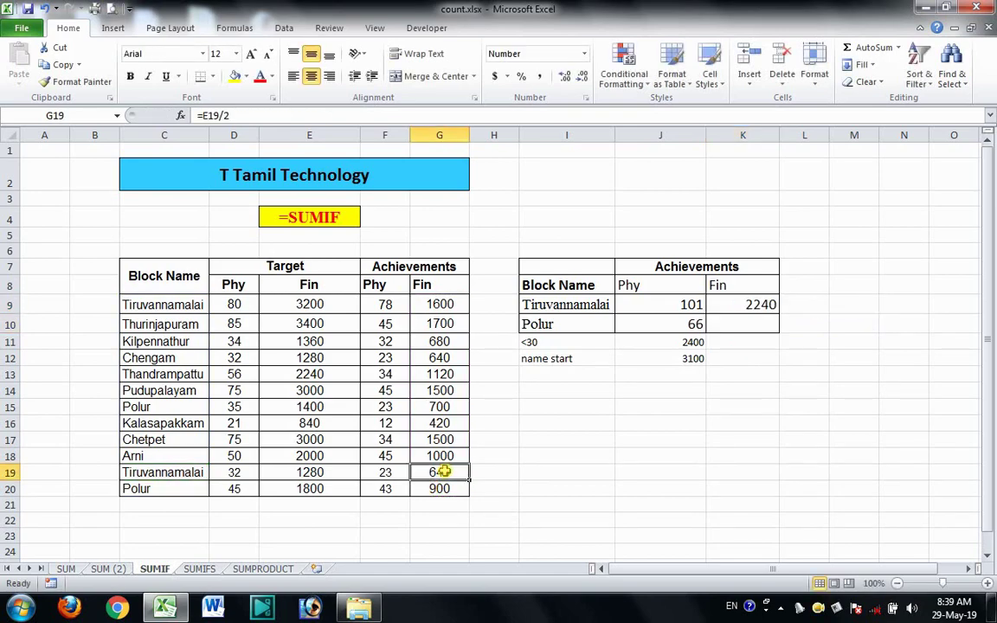
left_click(453, 302)
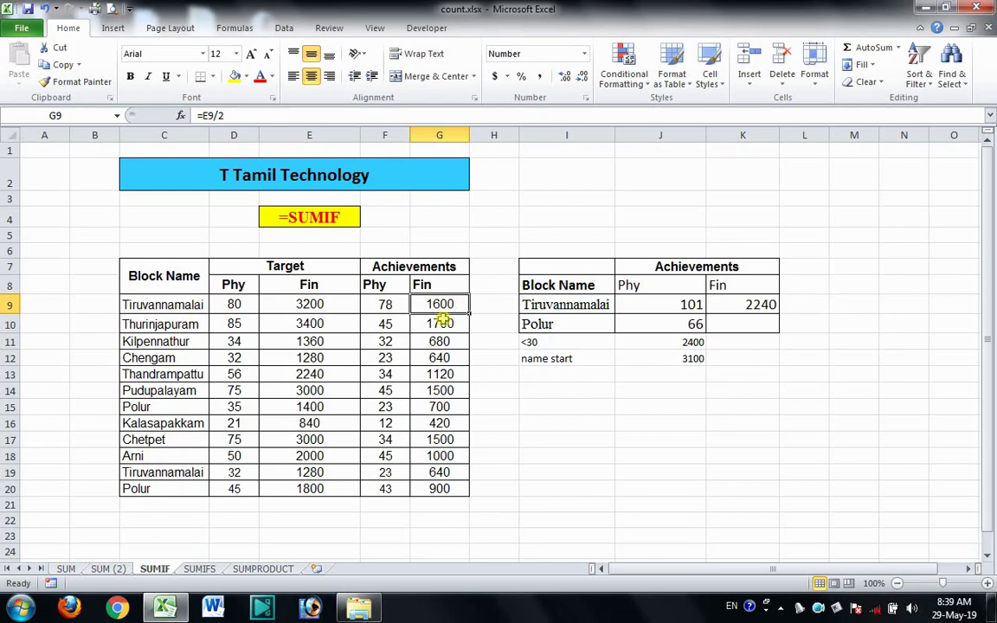
left_click(430, 474, "ctrl")
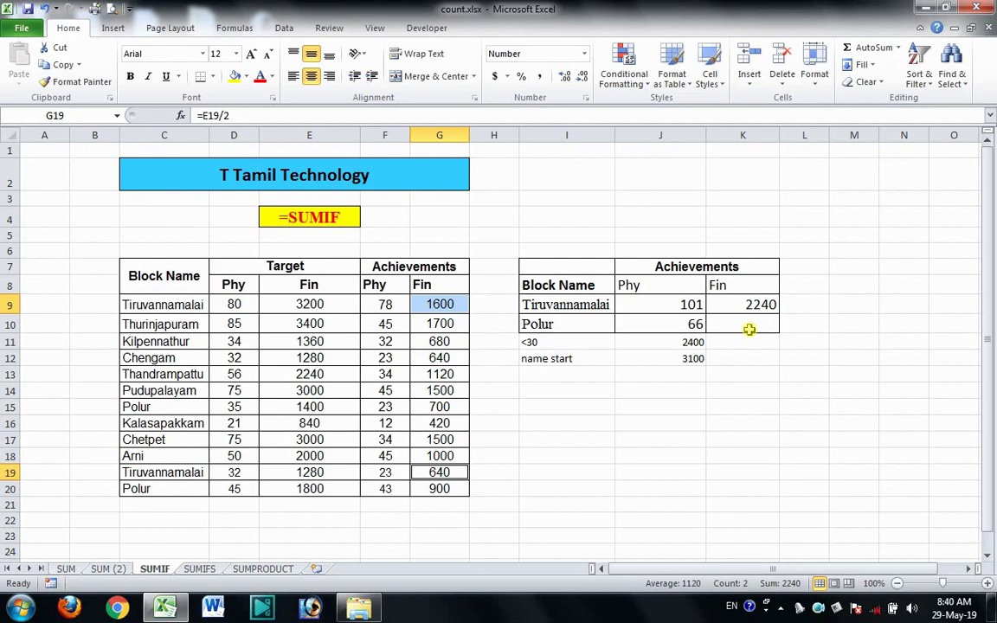
- In K11 enter =SUMIF(F9:F20,I11,G9:G20), totalling 2400 Fin where Phy is under 30
left_click(735, 341)
type("=")
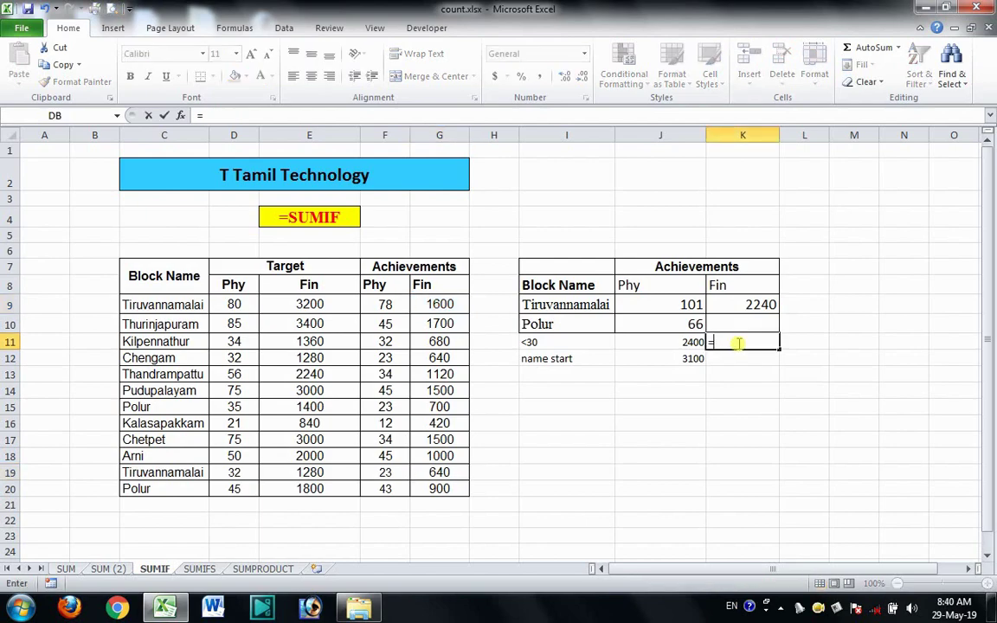
type("sum")
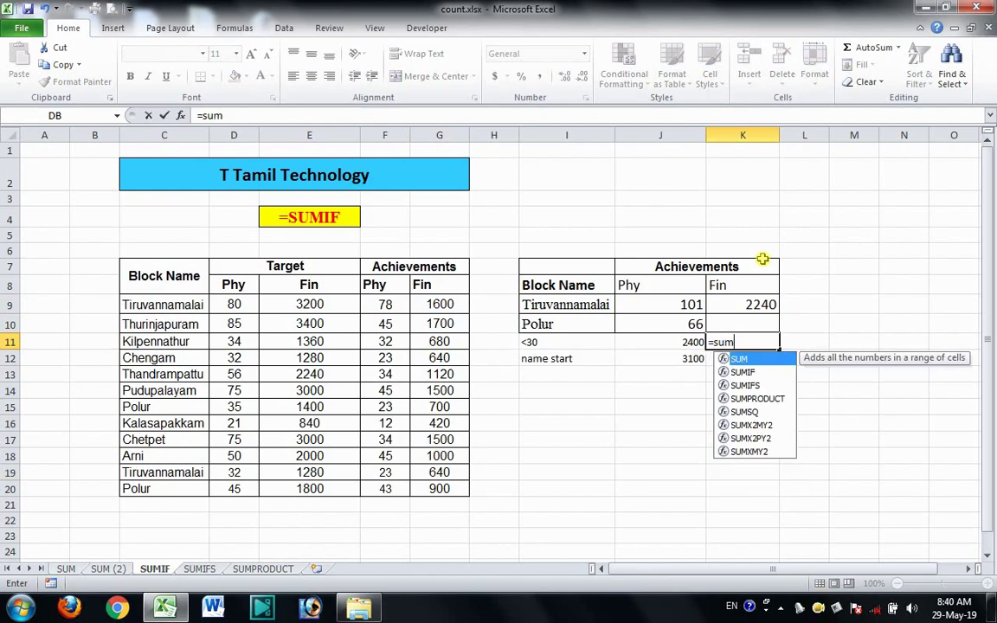
double_click(735, 373)
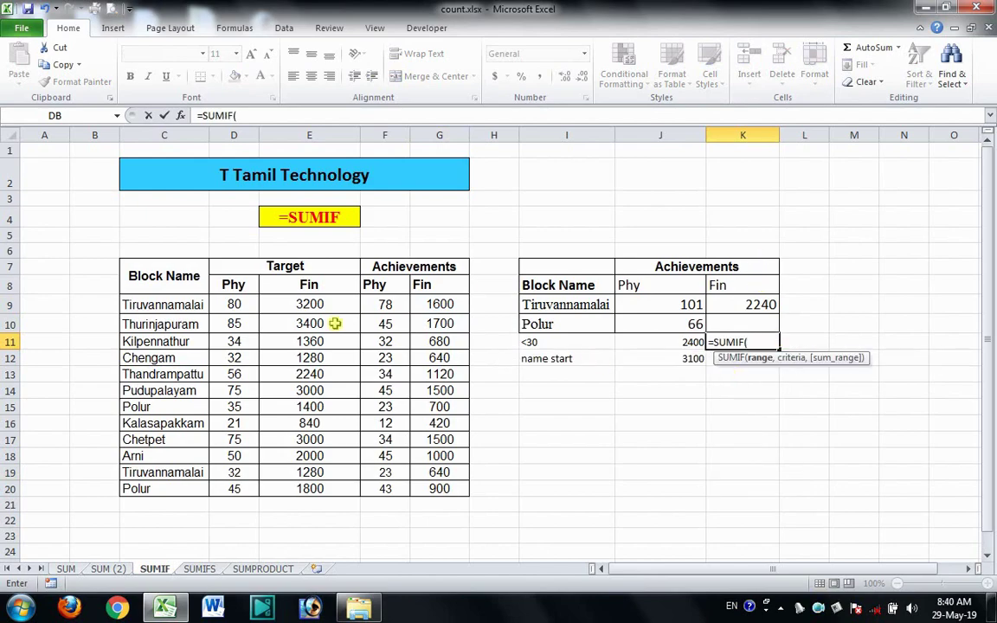
left_click_drag(383, 305, 385, 488)
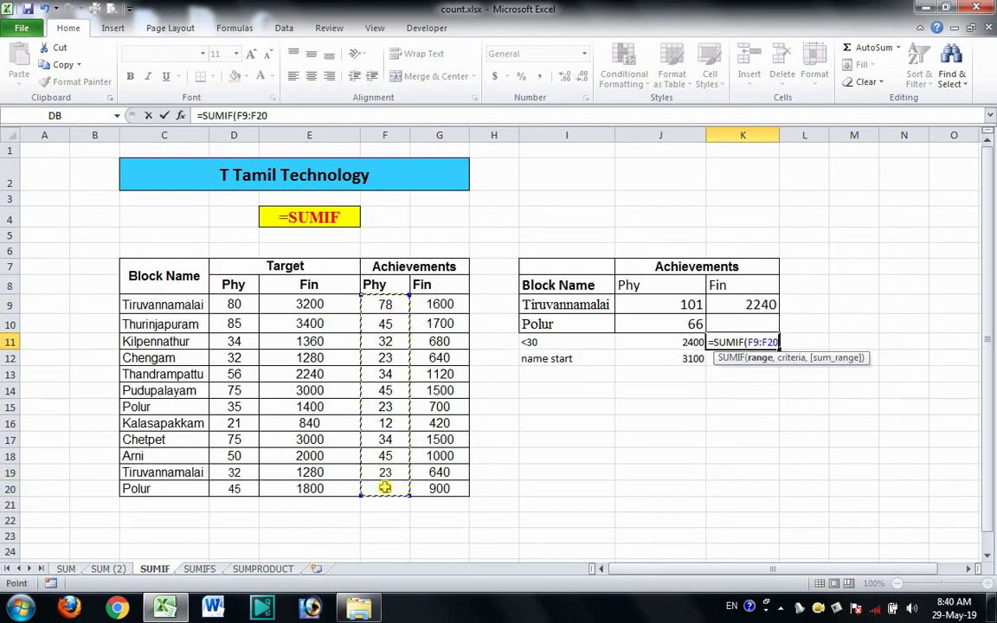
type(",")
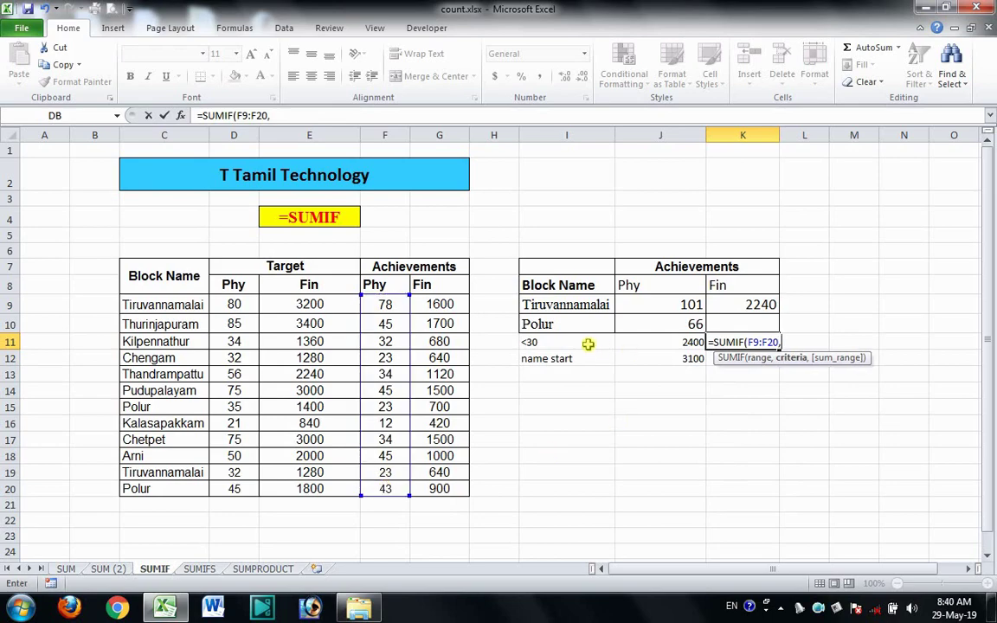
left_click(572, 343)
type(",")
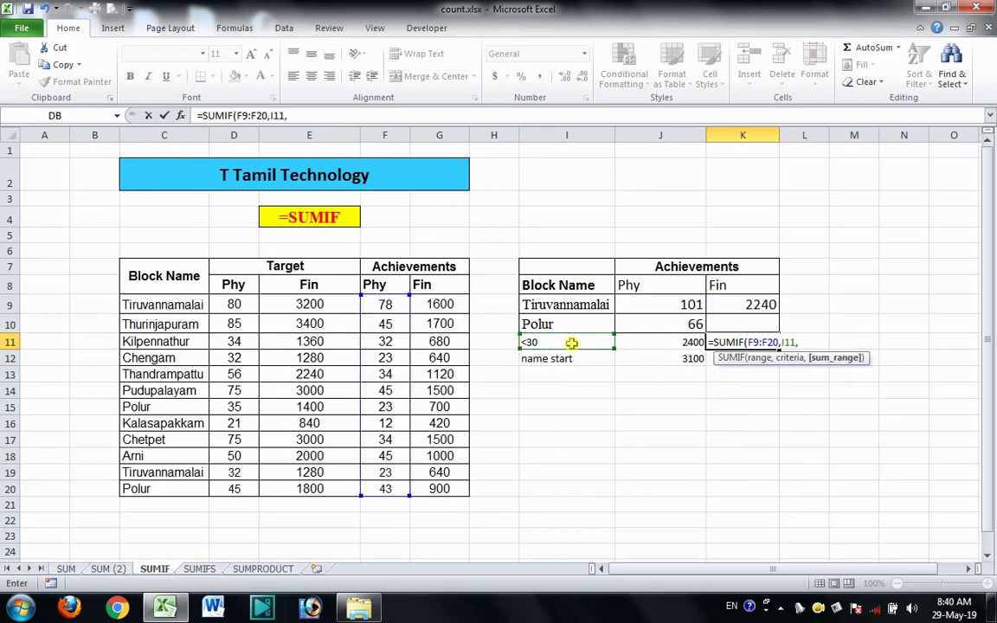
left_click_drag(441, 305, 438, 495)
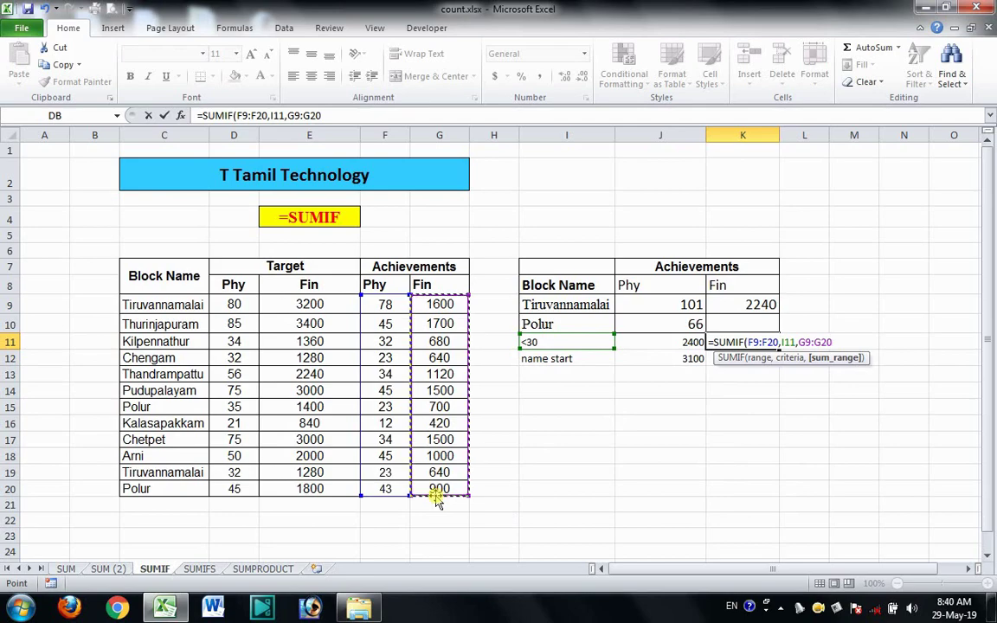
type(")")
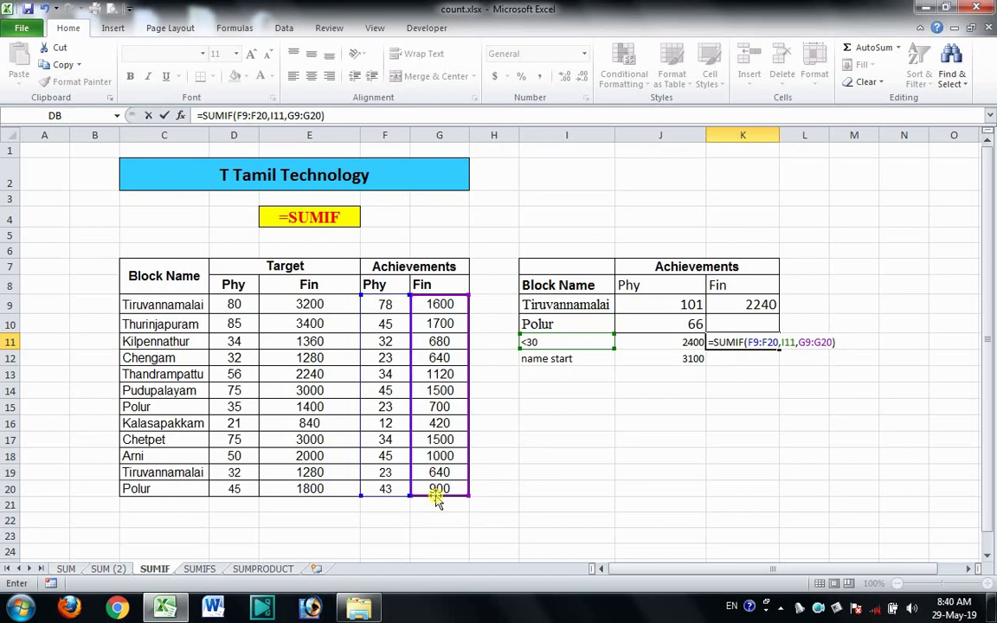
key("Return")
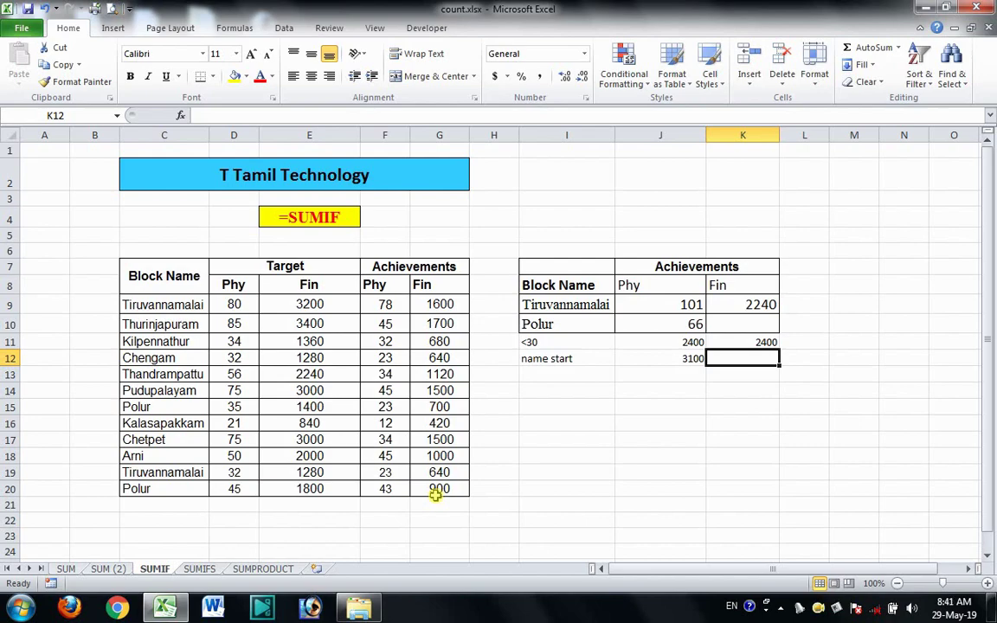
- In K12 enter =SUMIF(C9:C20,"T*",G9:G20) to total 5060 Fin for blocks starting with T
key("Left")
key("Right")
type("=sum")
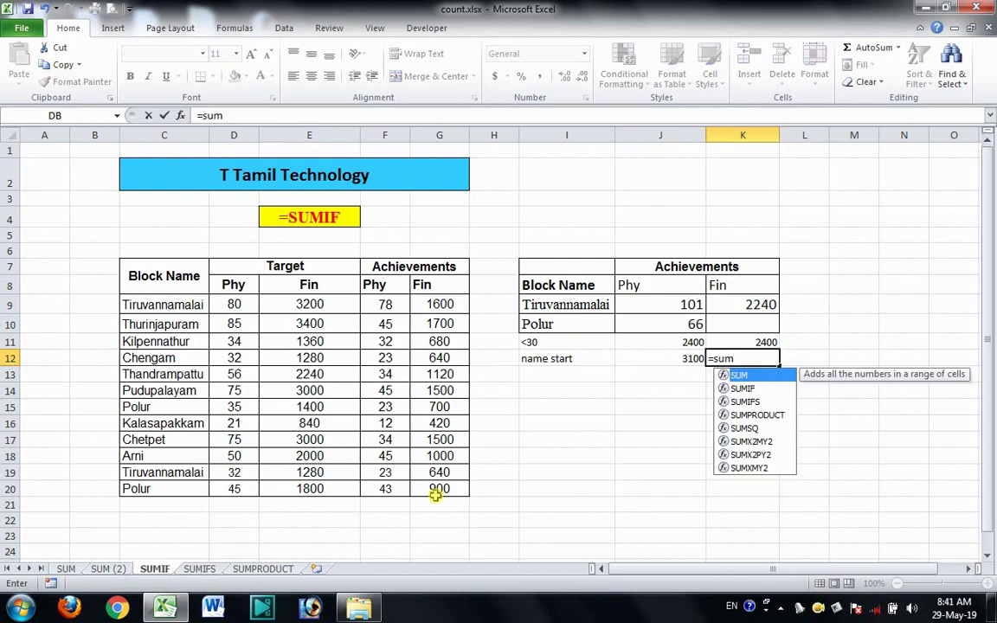
double_click(749, 390)
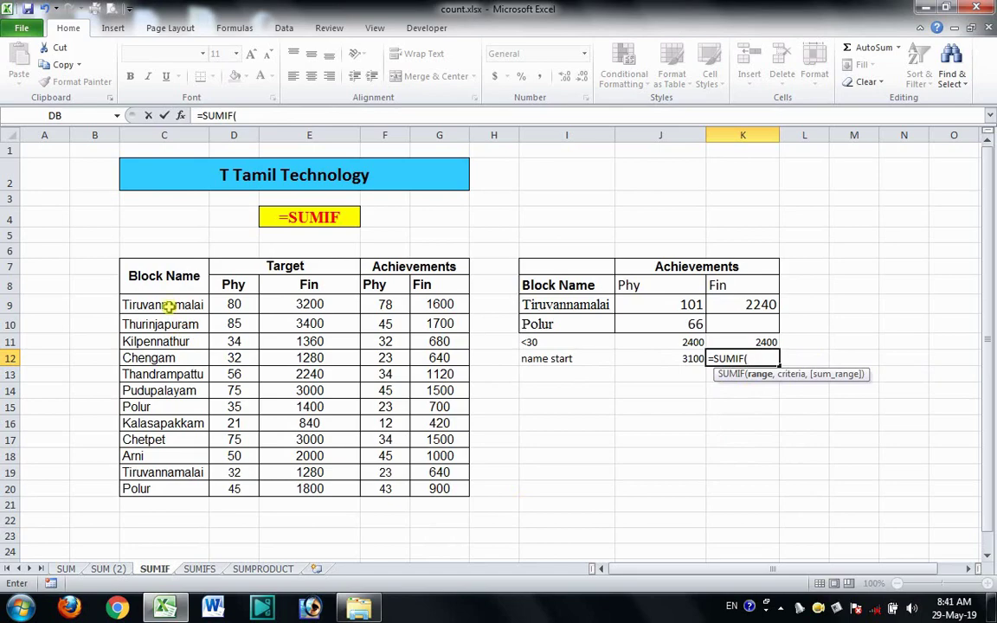
left_click_drag(167, 305, 160, 490)
type(",")
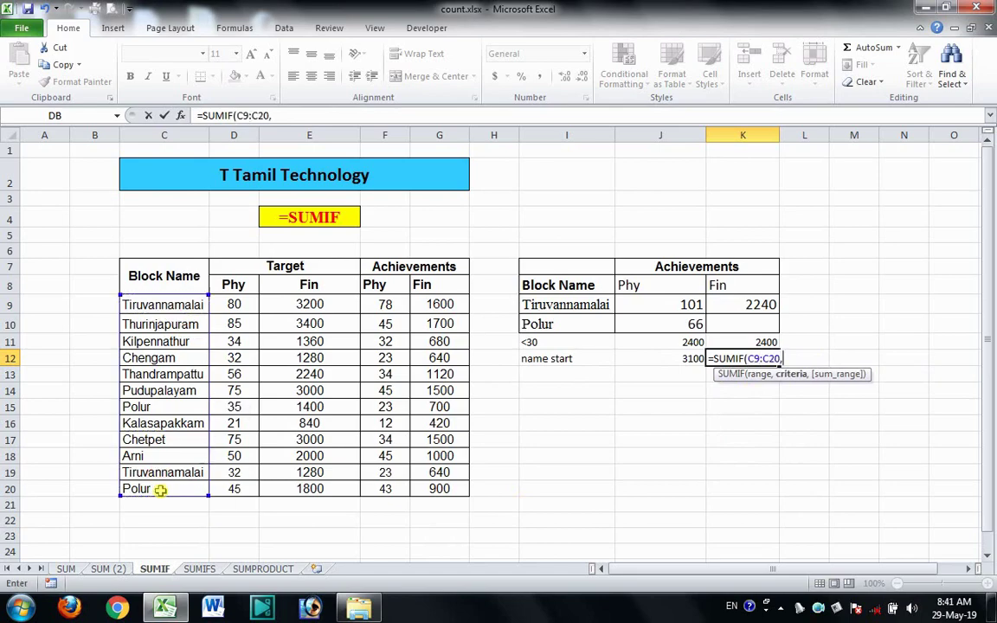
type("\"")
type("T*")
type("\"")
type(",")
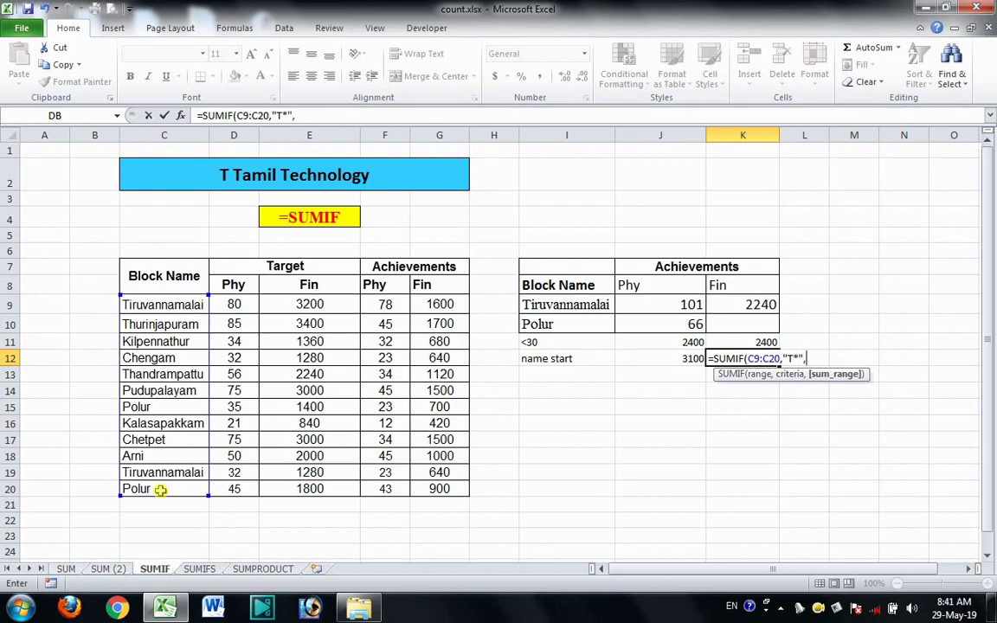
left_click(437, 303)
left_click_drag(403, 380, 439, 471)
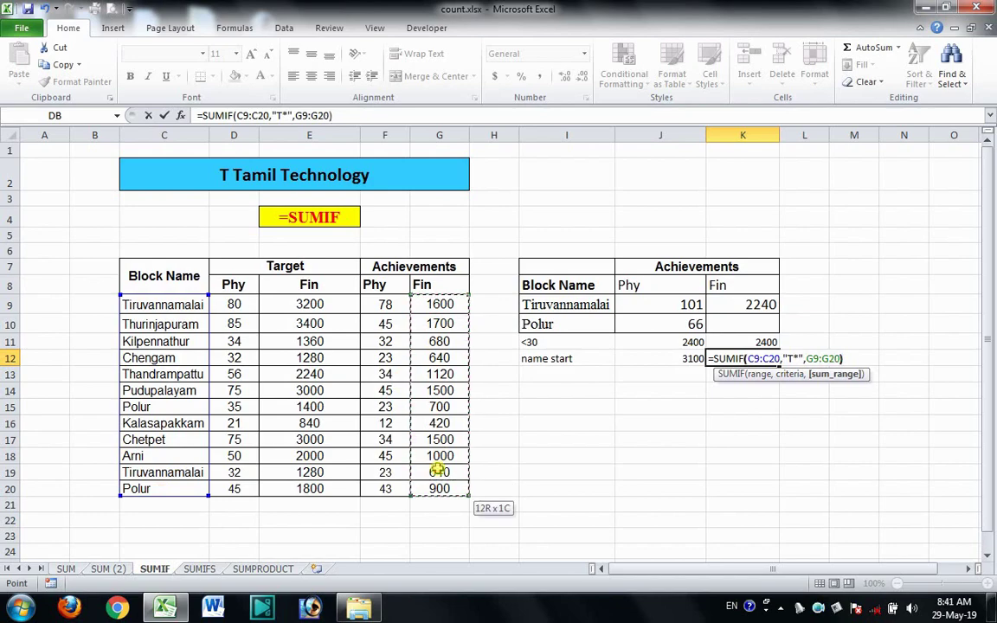
key("Return")
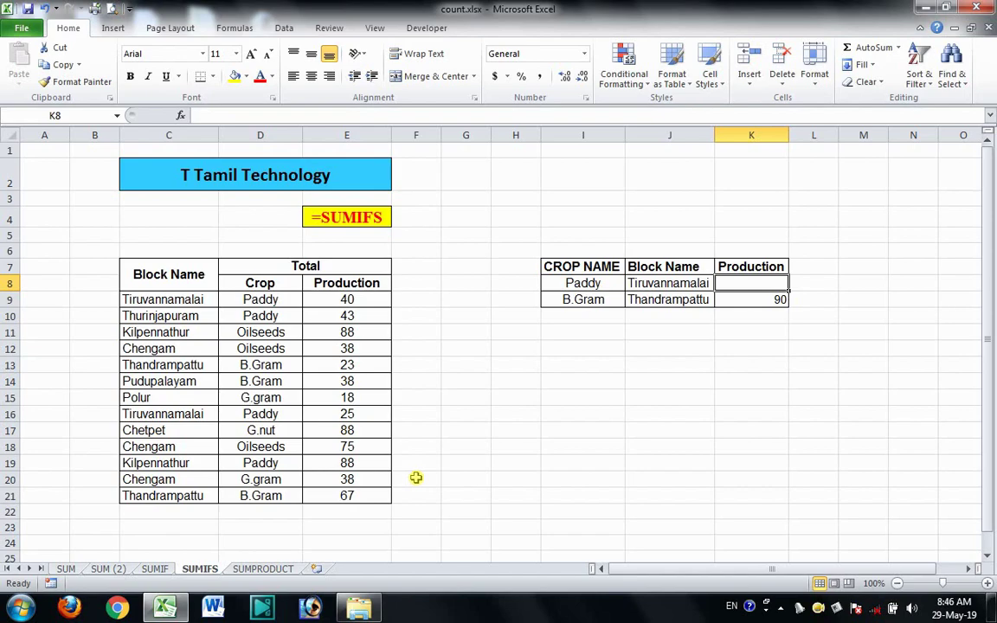
- In K8 enter =SUMIFS(E9:E21,C9:C21,J8,D9:D21,I8), giving 65, and check E9
type("=s")
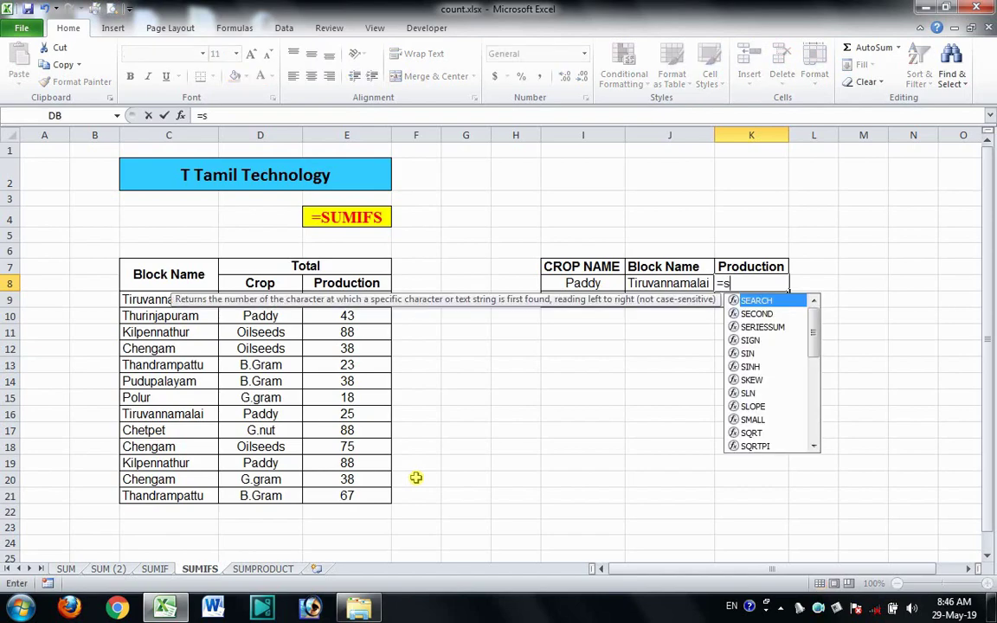
type("um")
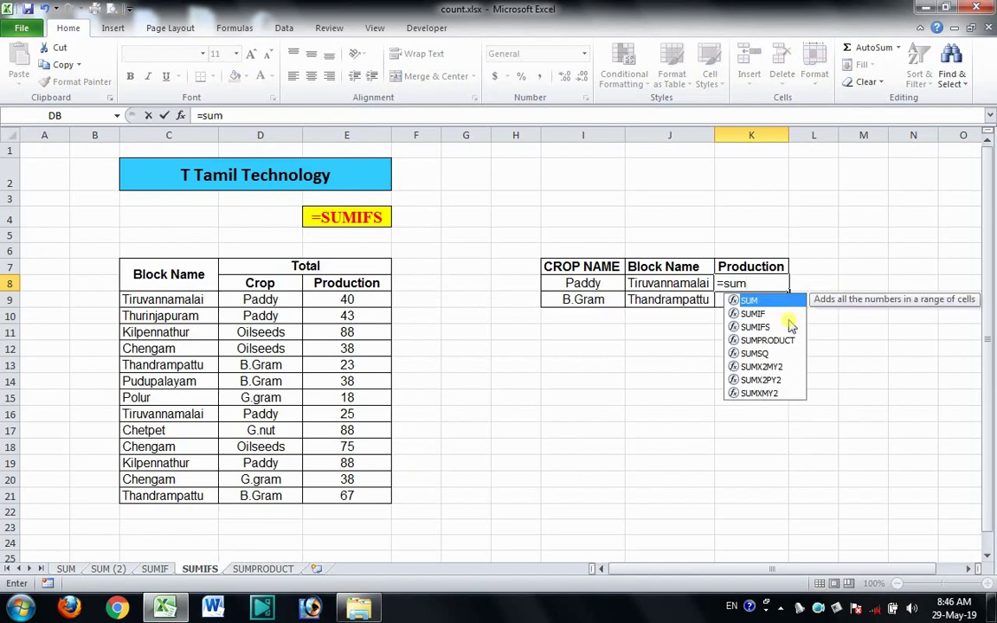
double_click(773, 327)
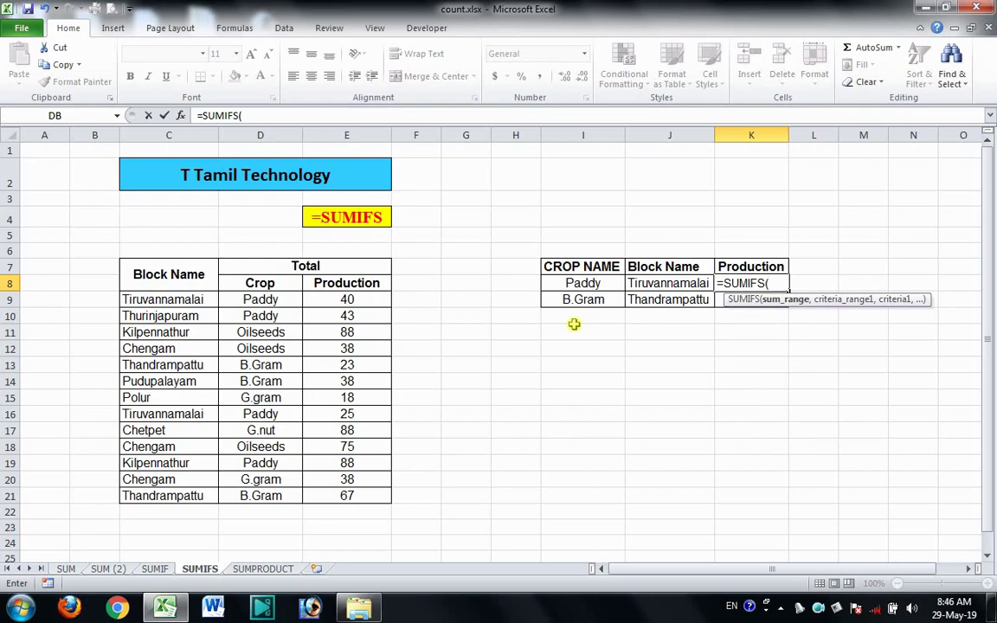
left_click_drag(367, 300, 335, 496)
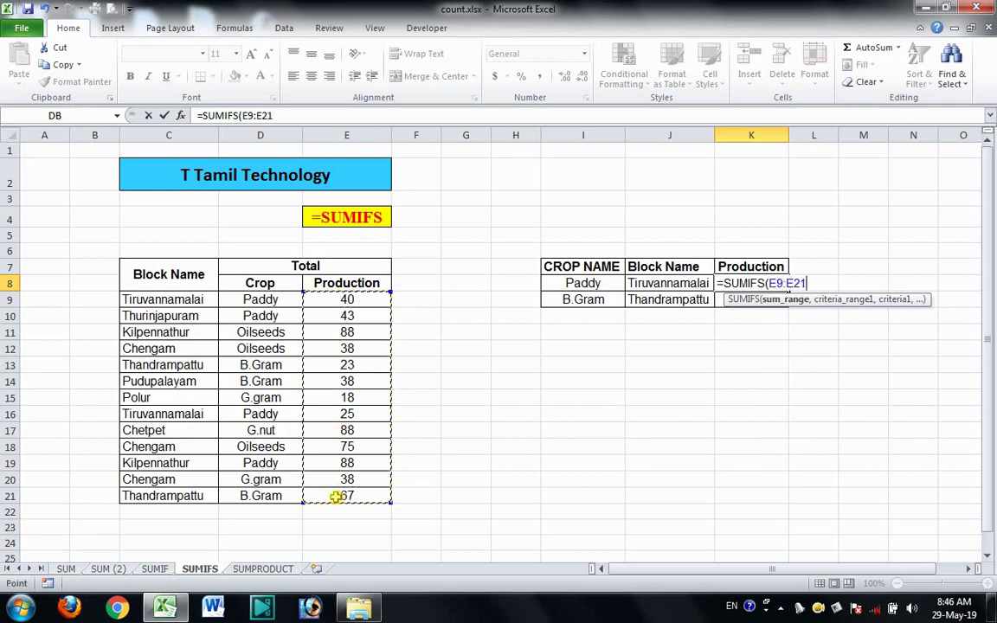
type(",")
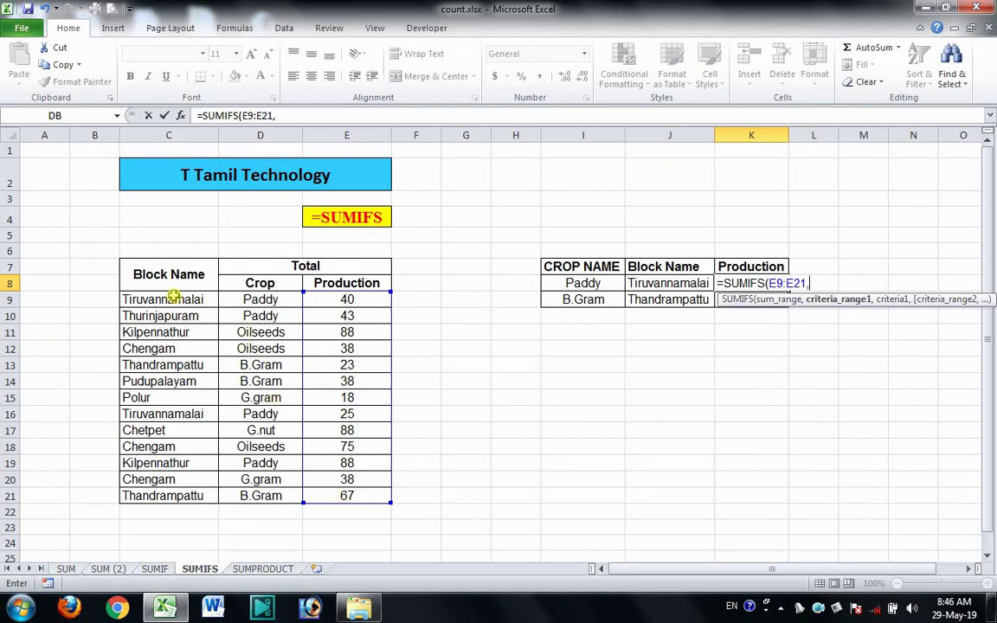
left_click_drag(169, 298, 138, 495)
type(",")
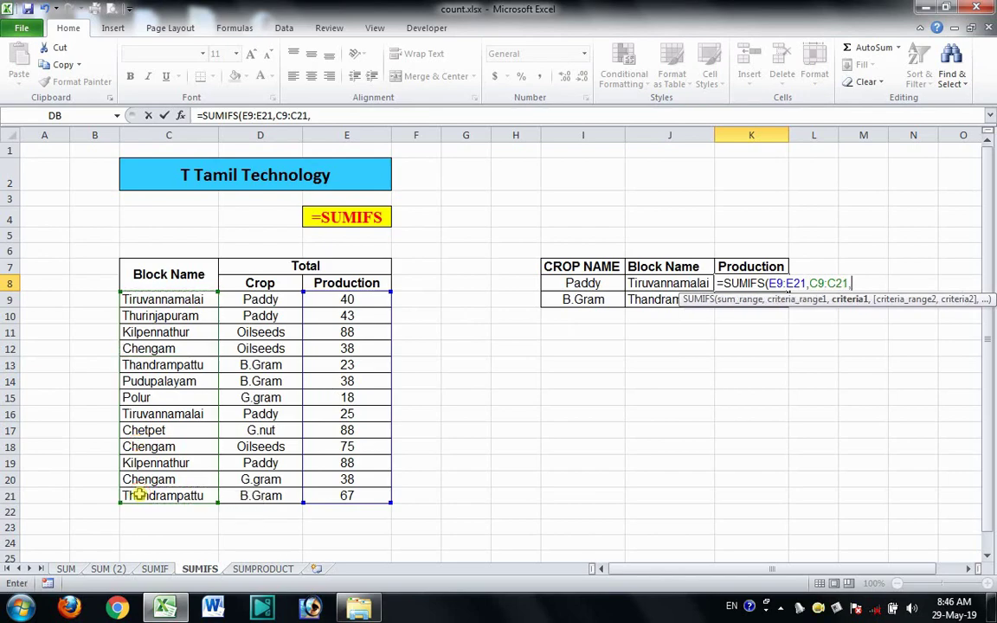
left_click(646, 283)
type(",")
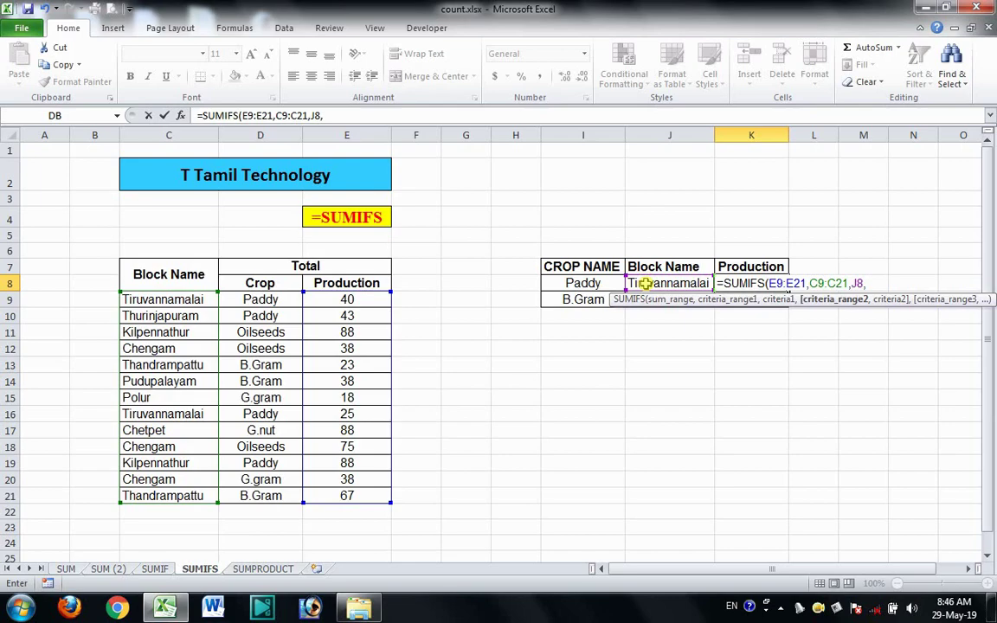
left_click_drag(277, 299, 255, 490)
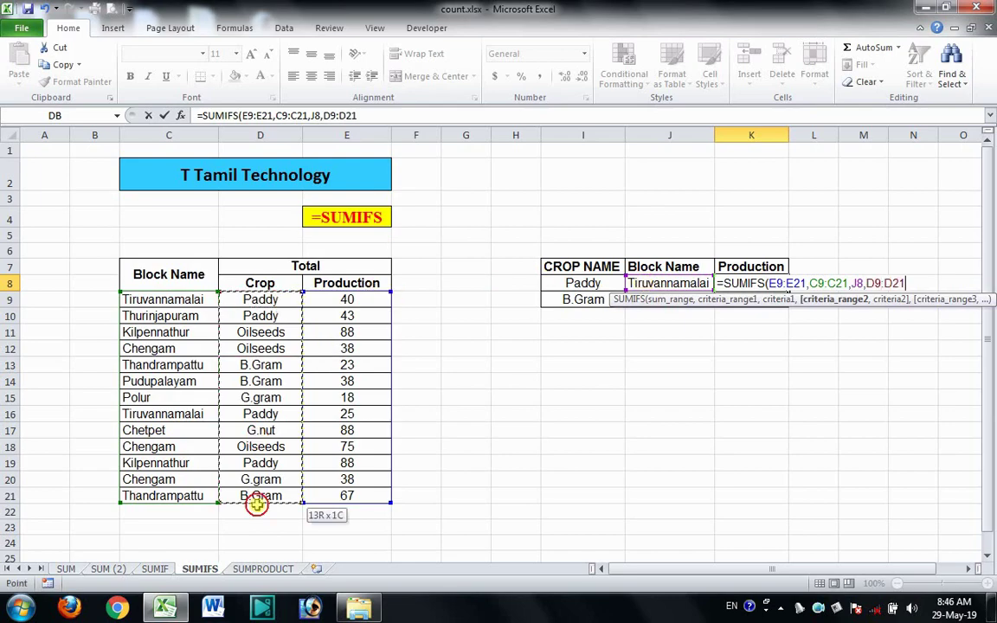
type(",")
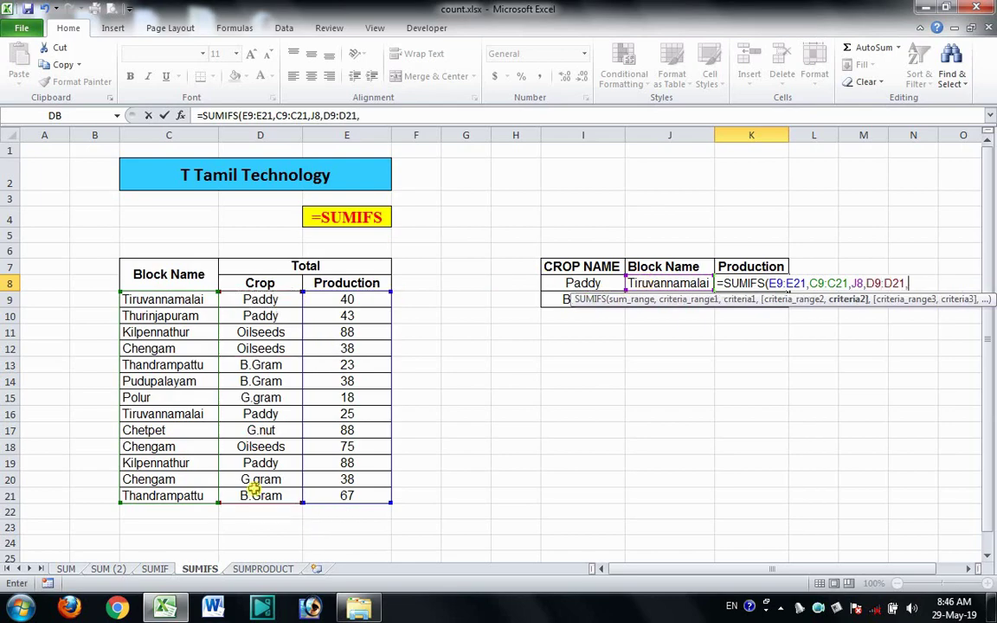
left_click(575, 282)
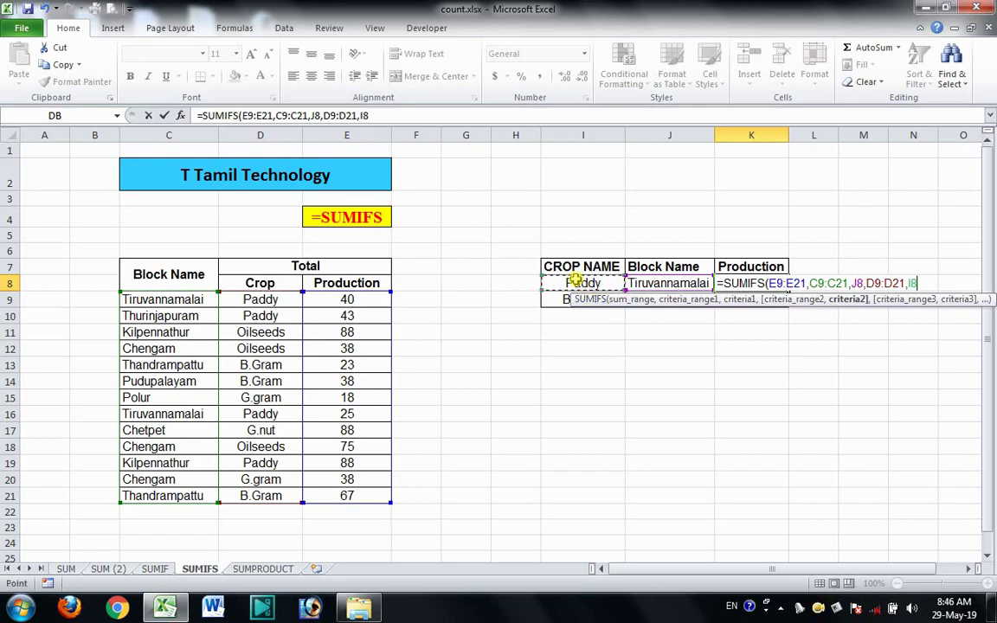
type(")")
key("Return")
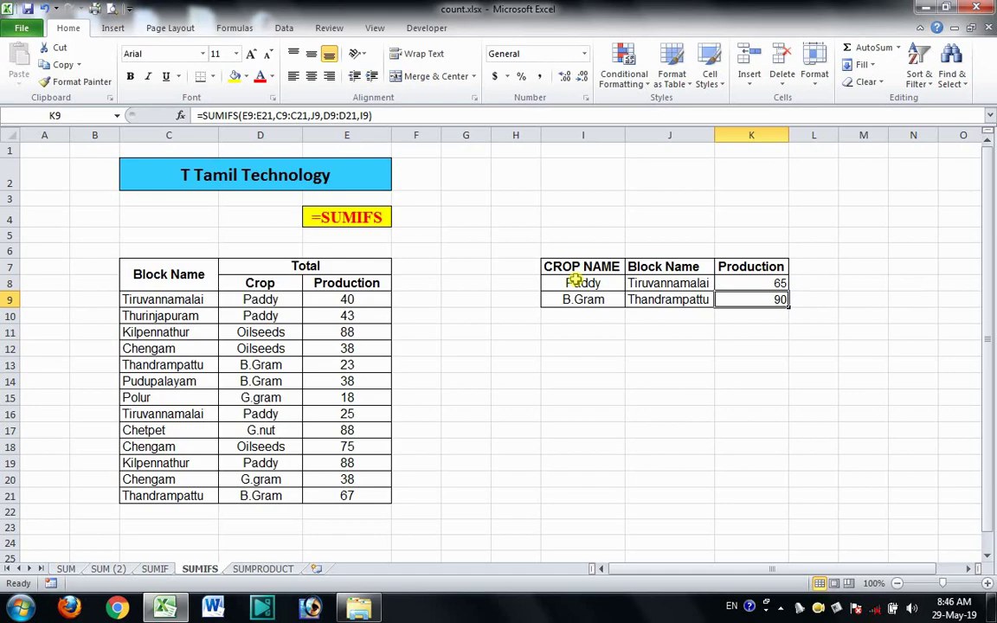
left_click(333, 300)
- Check the second Tiruvannamalai Paddy value in E16, then go to the SUMPRODUCT sheet
left_click(359, 414)
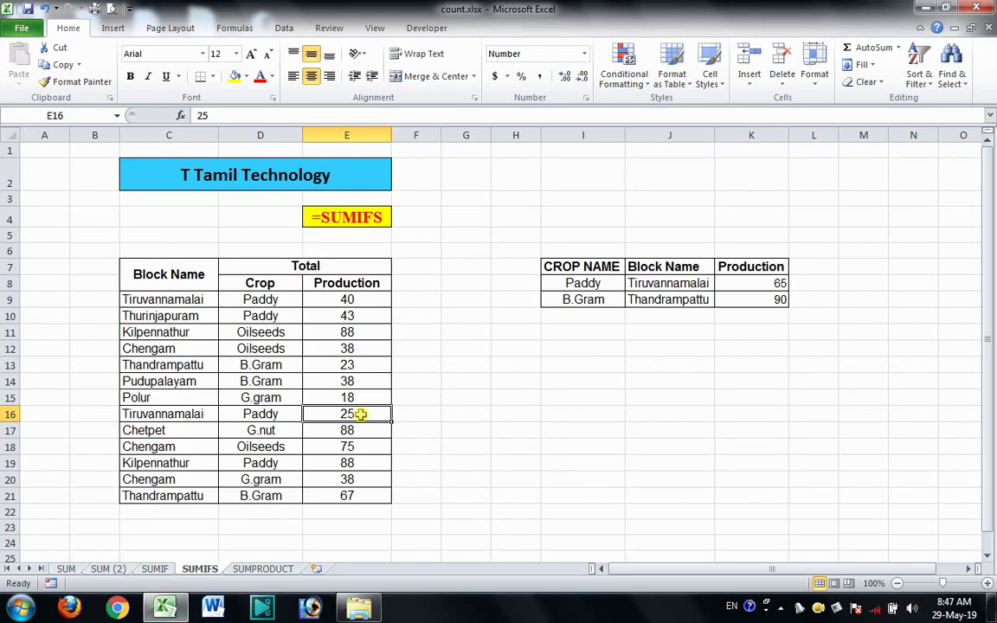
left_click(263, 569)
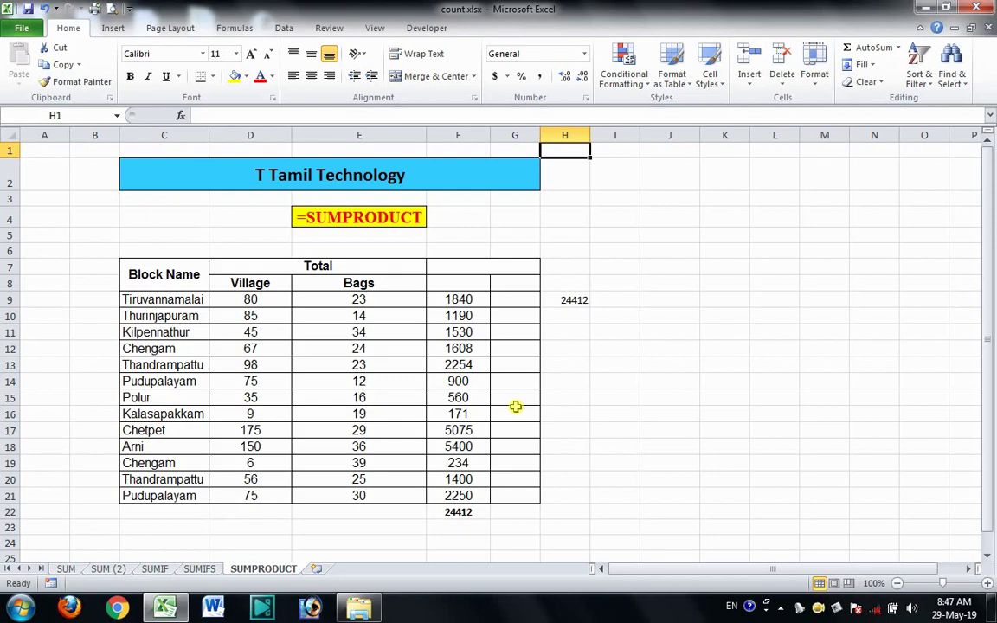
- Inspect the Village, Bags and product cells, then clear the old products and total in F9:F22
left_click_drag(245, 300, 379, 479)
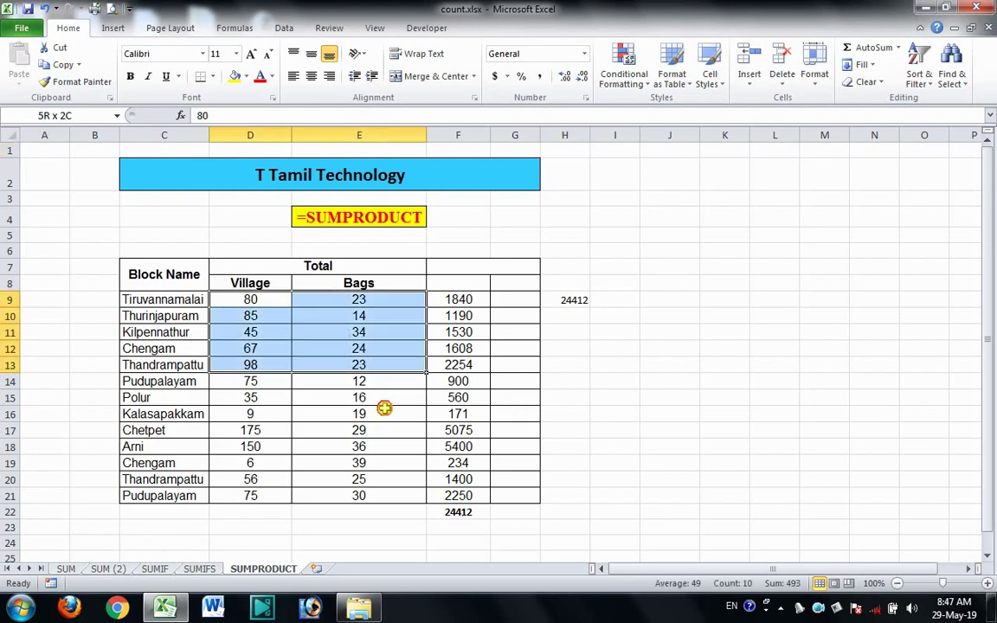
left_click(376, 492, "shift")
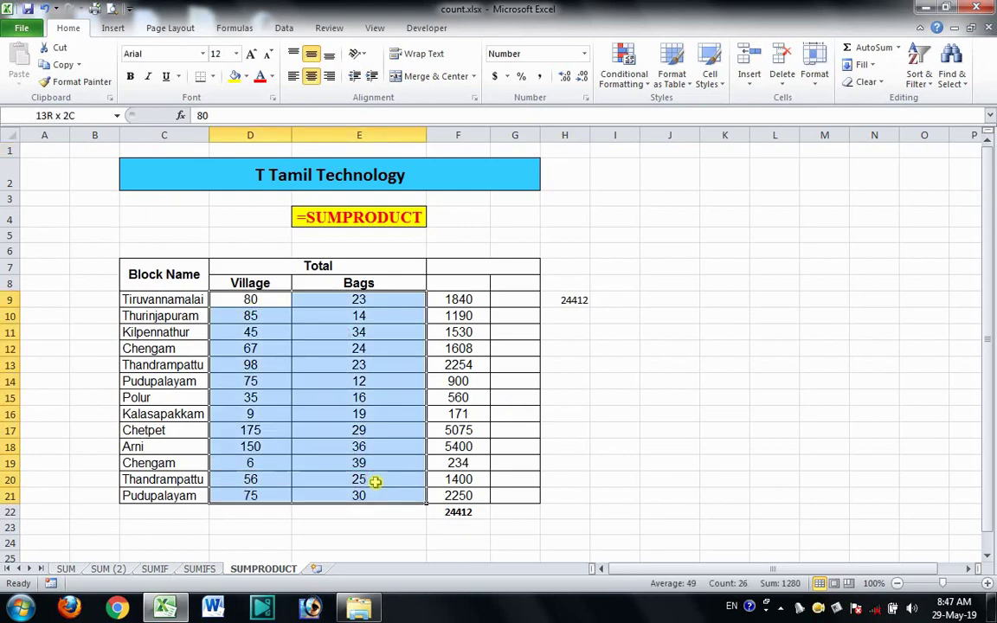
left_click(249, 300)
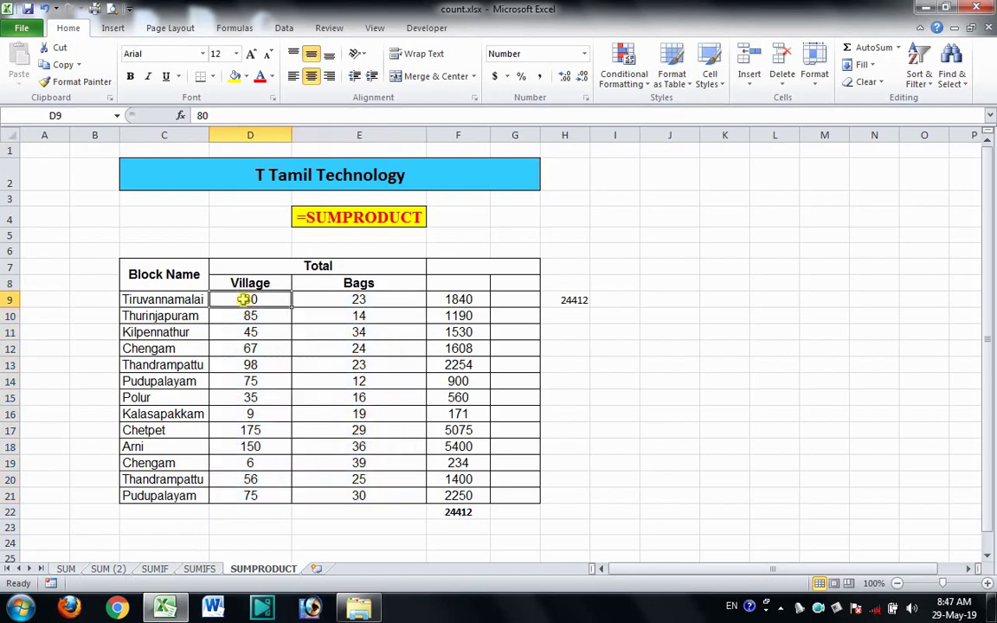
left_click(359, 313)
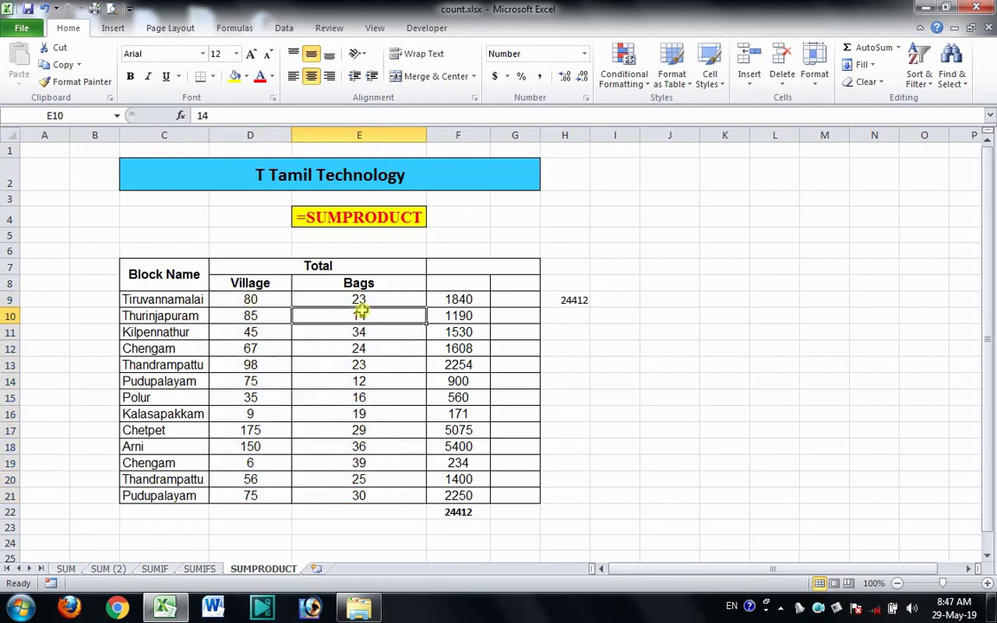
left_click(462, 297)
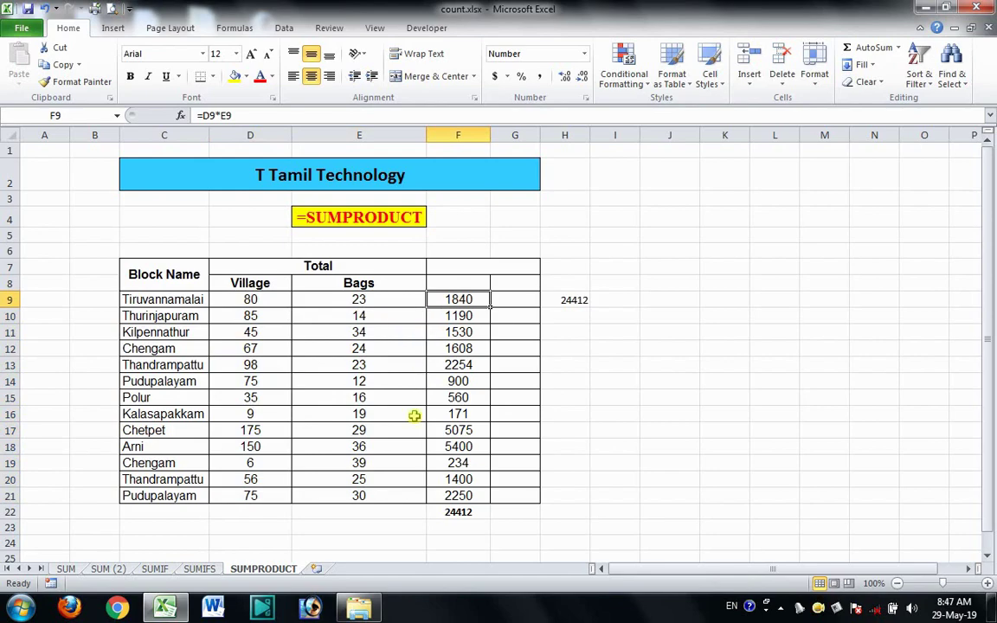
left_click(457, 513)
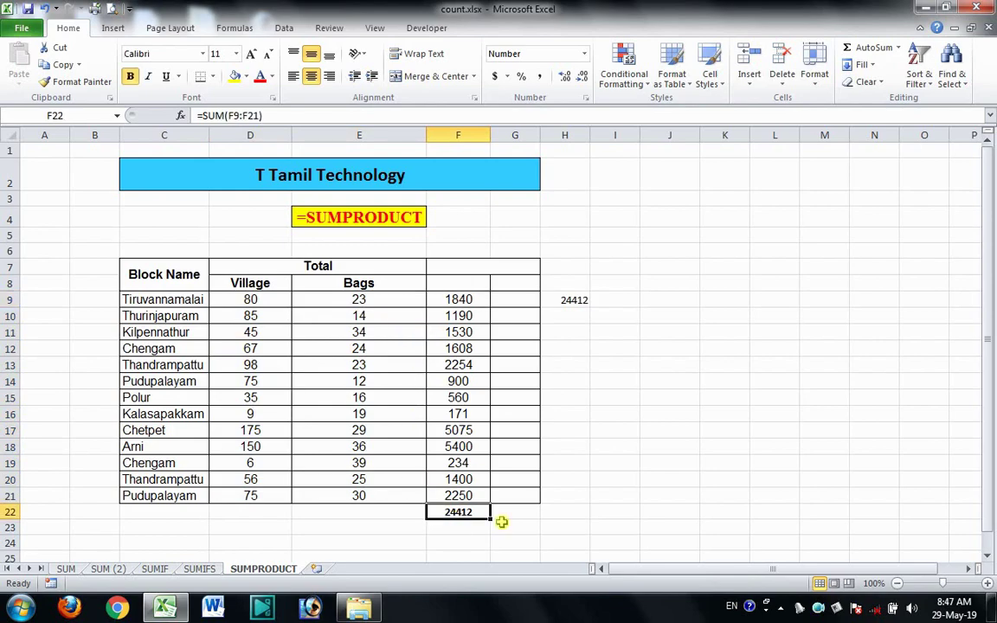
key("Delete")
key("Up")
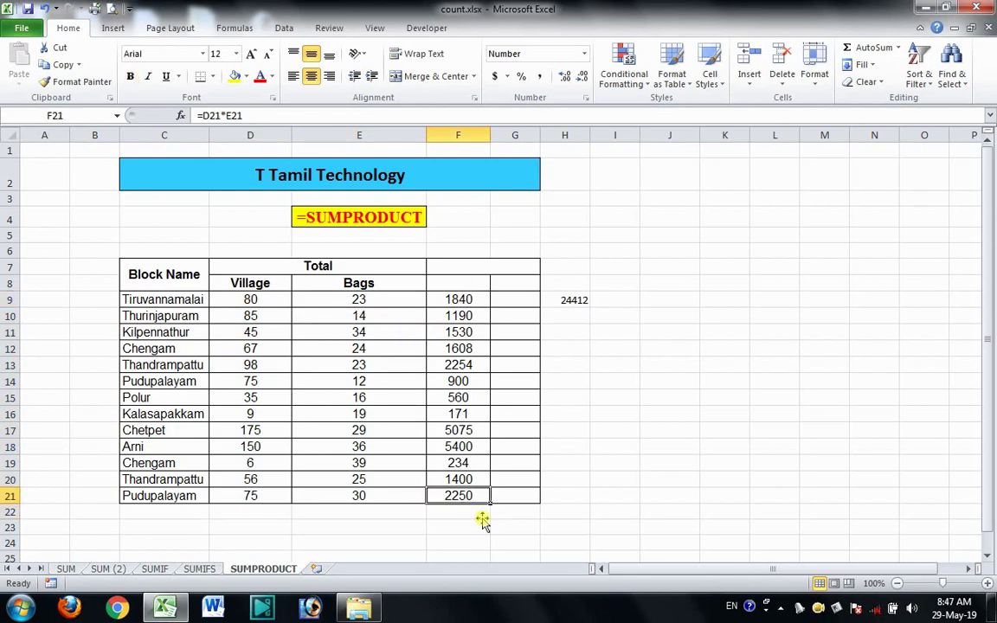
key("Up")
key("Up")
key("Up")
key("Up")
key("Up")
key("Up")
key("Down")
key("Delete")
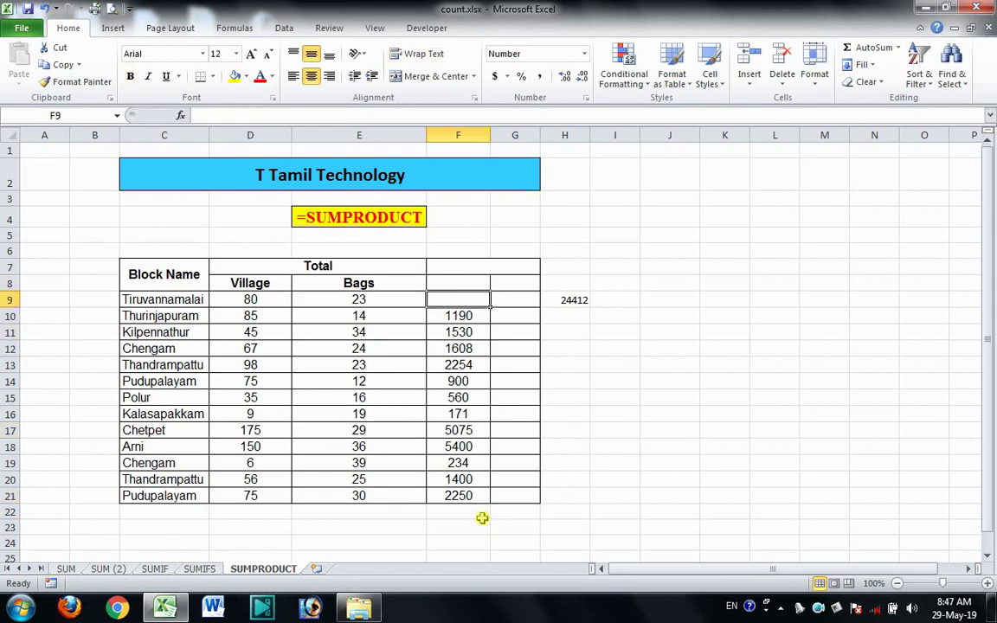
key("shift+Down")
key("shift+Down")
key("shift+Down")
key("shift+Down")
key("shift+Down")
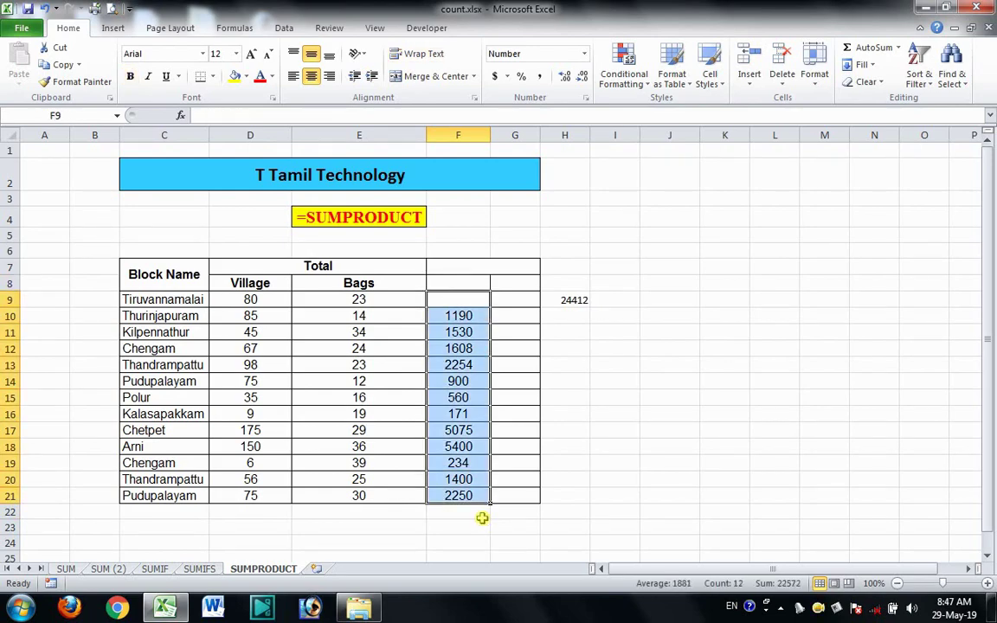
key("Delete")
key("shift+Up")
key("shift+Up")
key("shift+Up")
- Enter =D9*E9 in F9 and fill it down through F21
type("=")
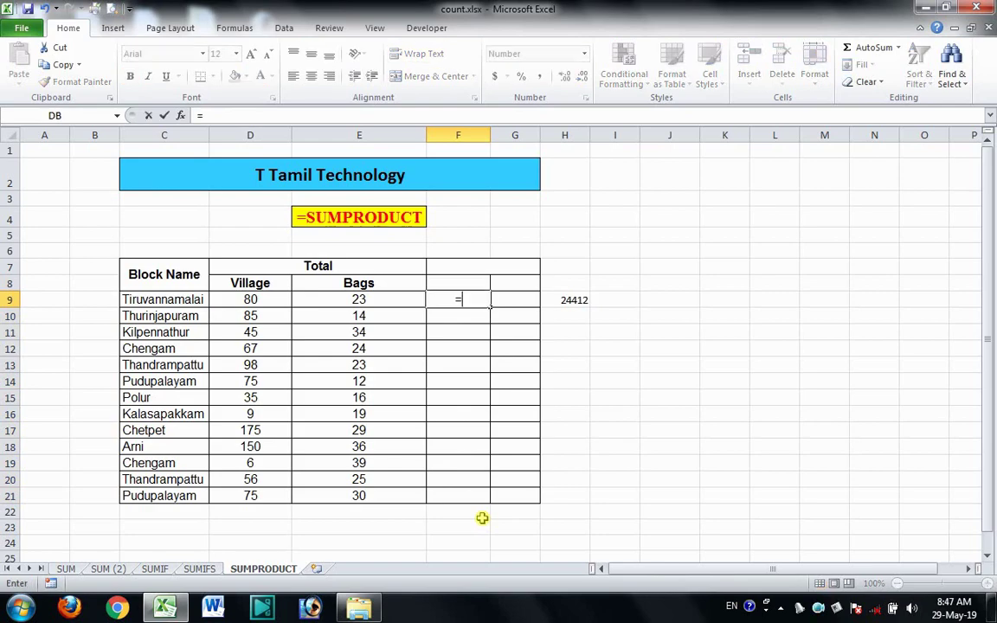
left_click(244, 297)
type("*")
key("Left")
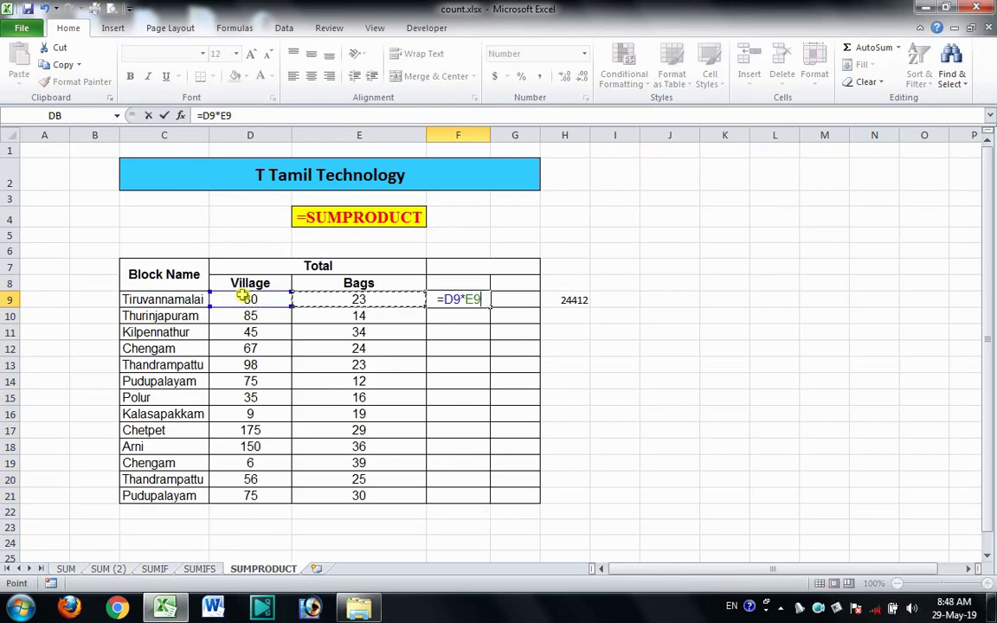
key("Return")
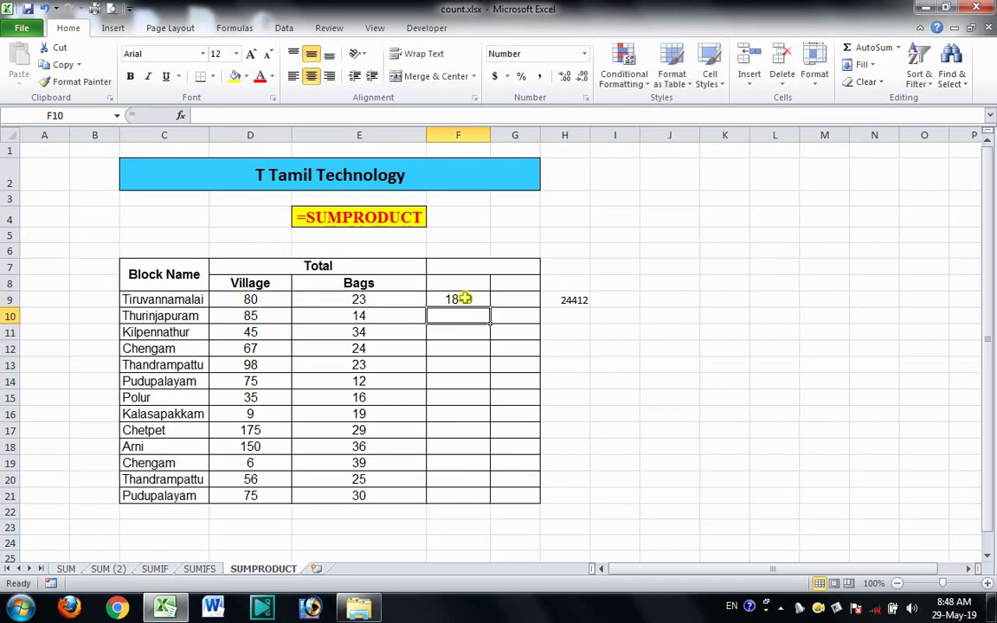
left_click(464, 298)
double_click(491, 306)
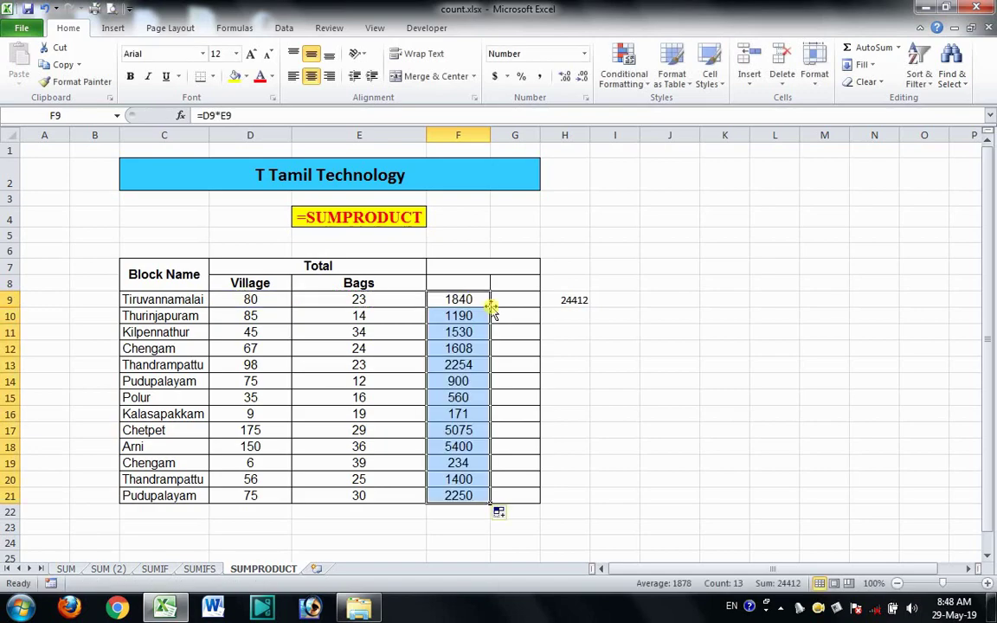
- Total the products with =SUM(F9:F21) in F22, giving 24412
left_click(462, 509)
type("=s")
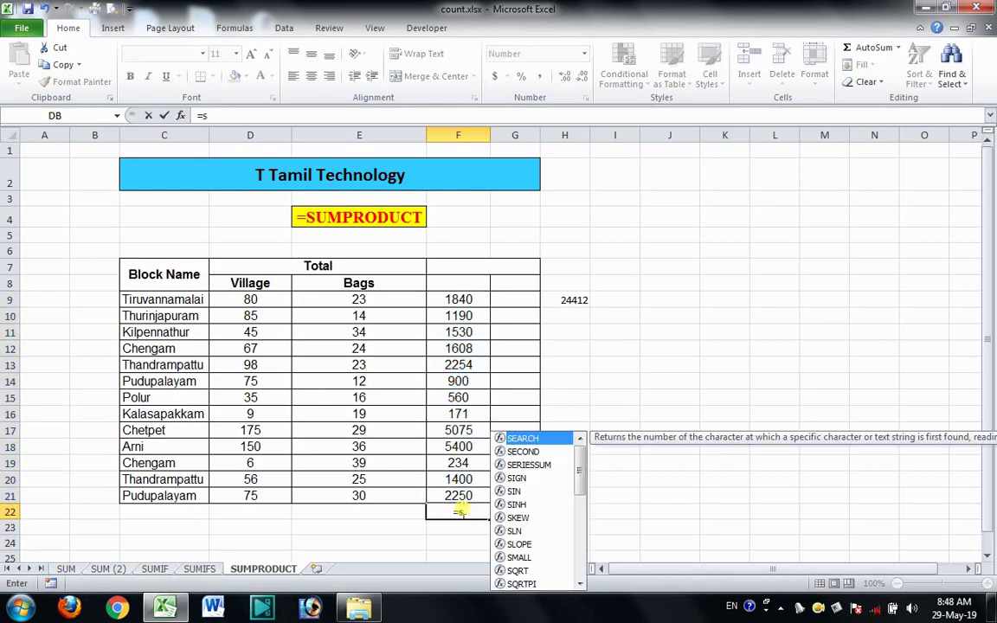
type("um")
double_click(532, 492)
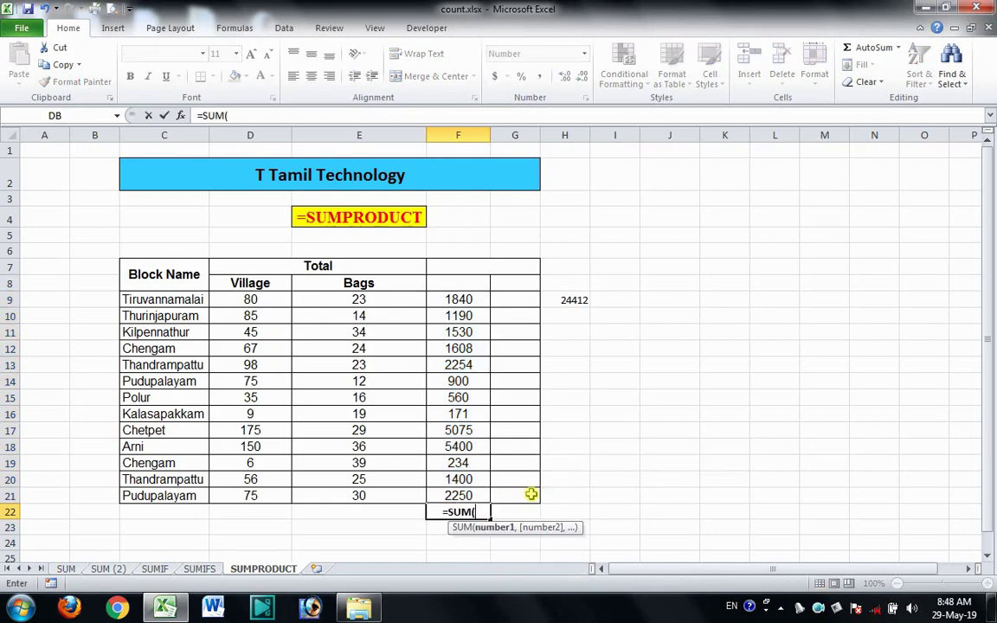
left_click_drag(446, 299, 468, 494)
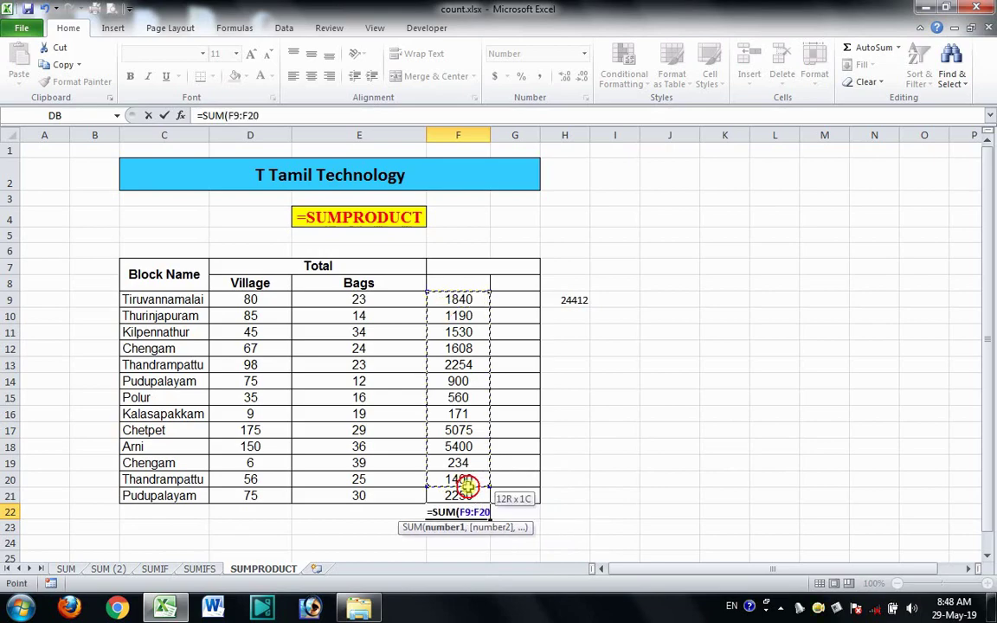
key("Return")
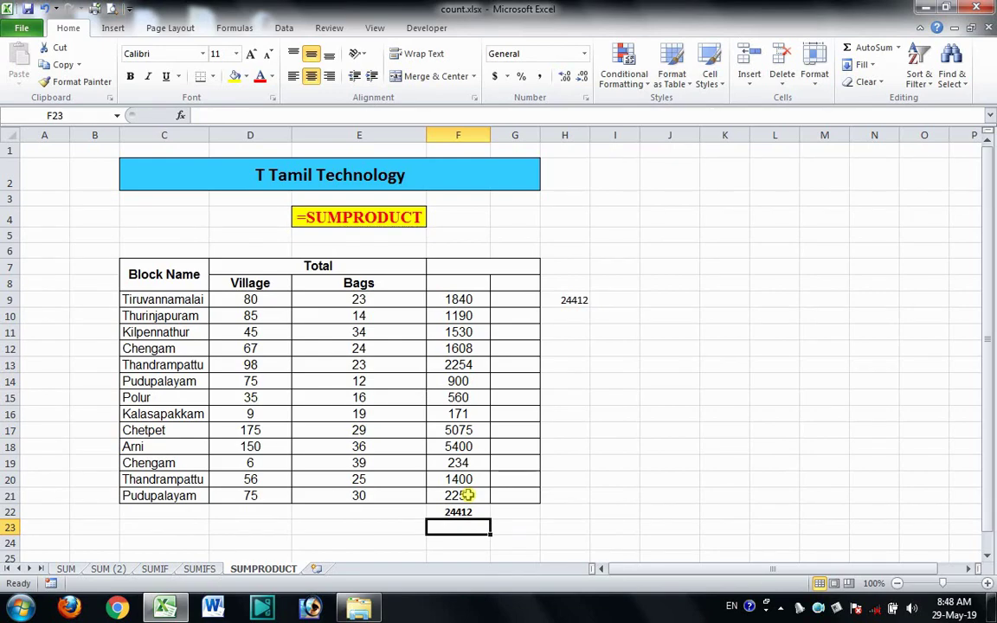
- In I13 enter =SUMPRODUCT(D9:D21,E9:E21), returning 24412
left_click(637, 370)
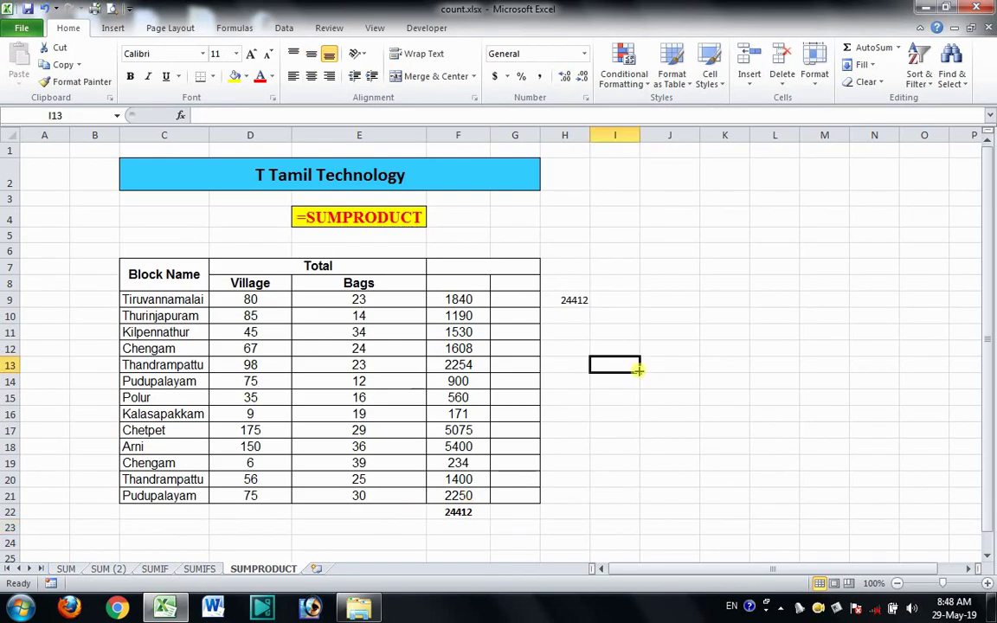
type("=su")
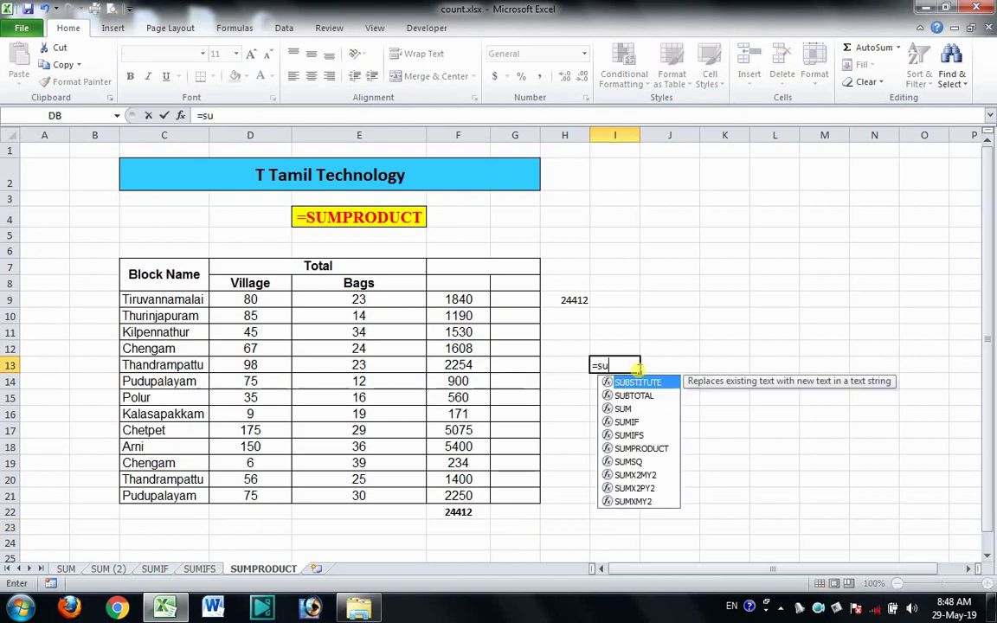
type("m")
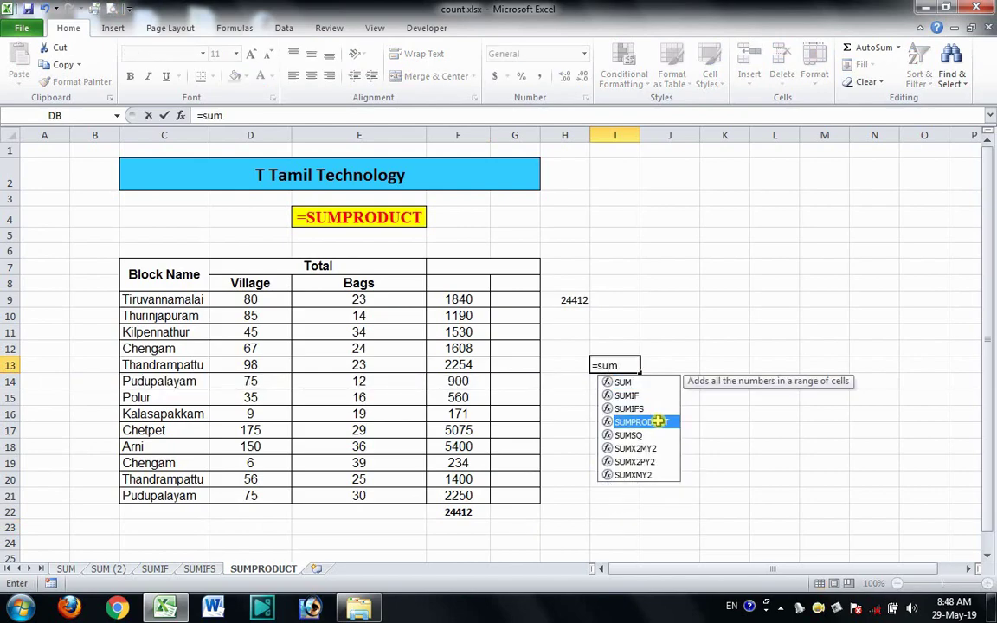
double_click(658, 422)
left_click_drag(250, 299, 244, 491)
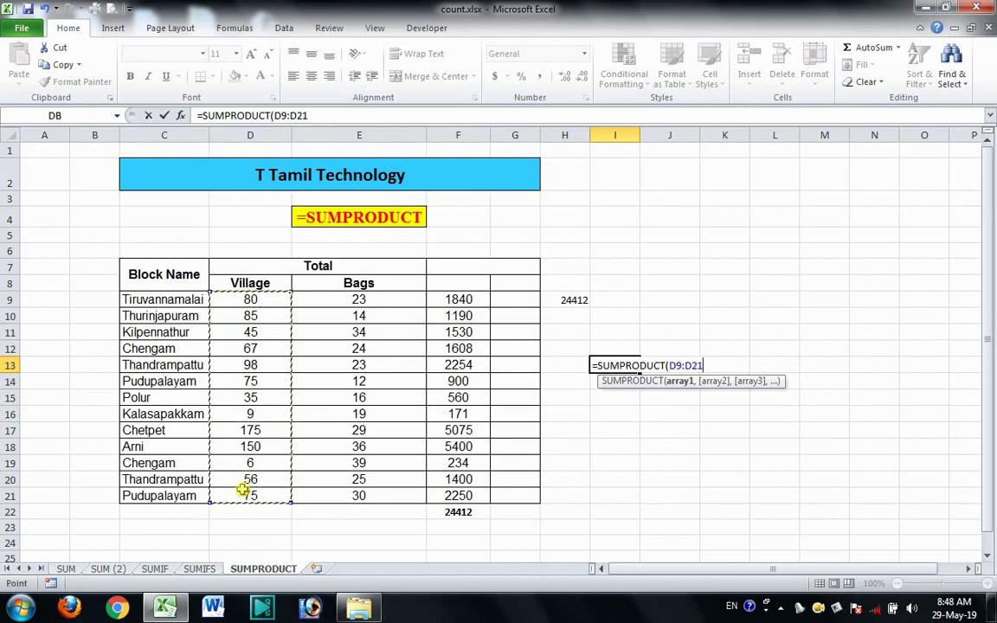
type(",")
left_click_drag(359, 300, 358, 496)
type(")")
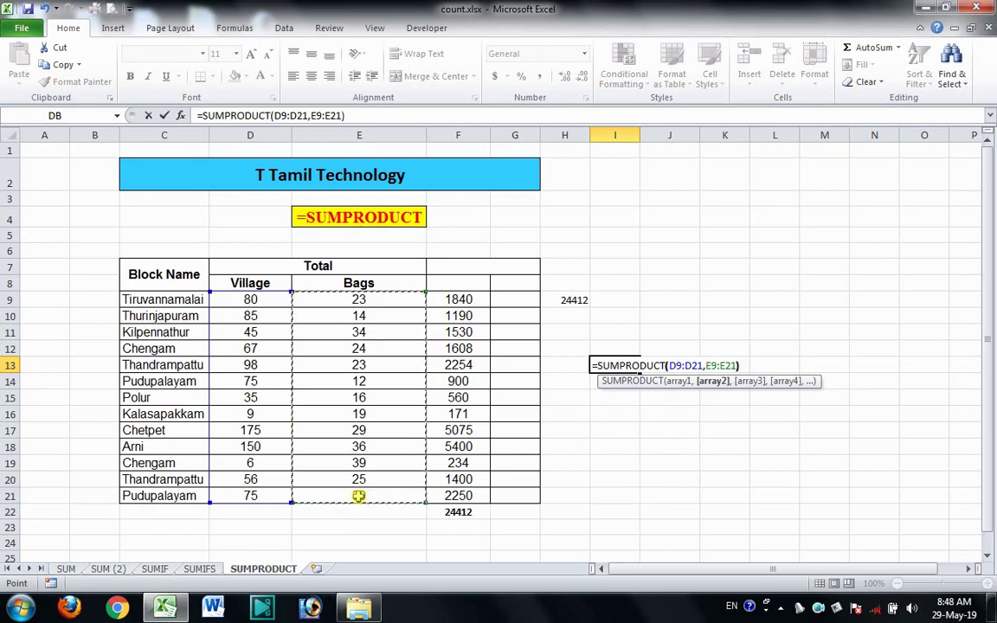
key("Return")
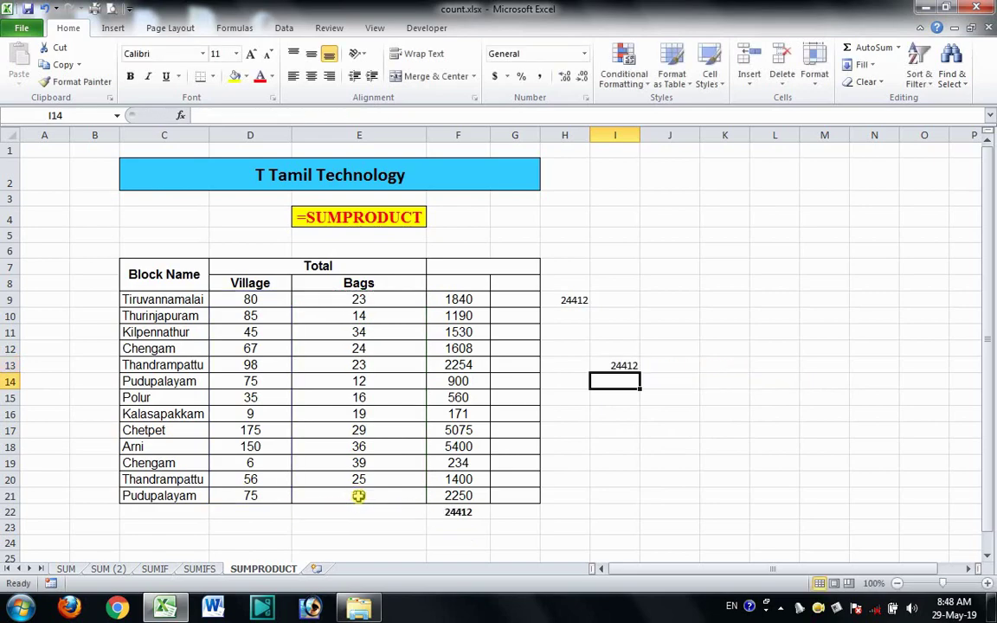
- Format I13 bold with a yellow fill and font size 14
key("Up")
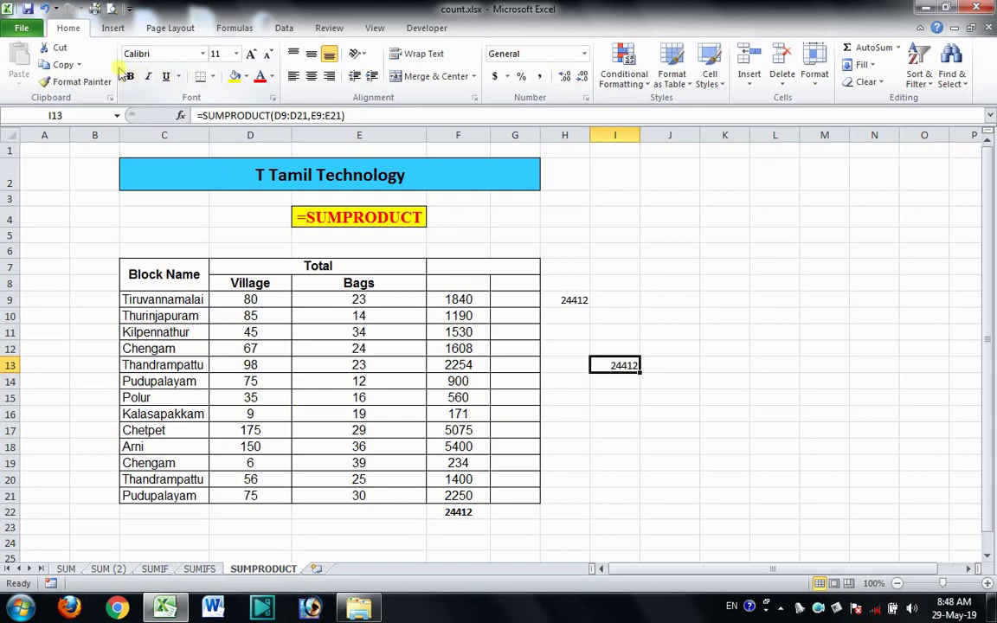
left_click(130, 76)
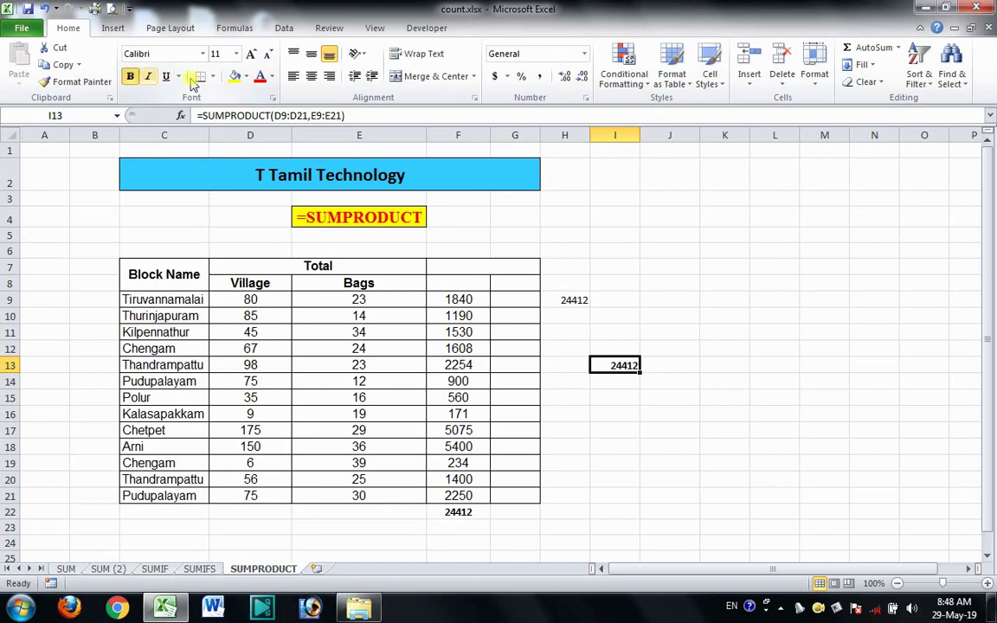
left_click(233, 76)
left_click(250, 54)
left_click(250, 54)
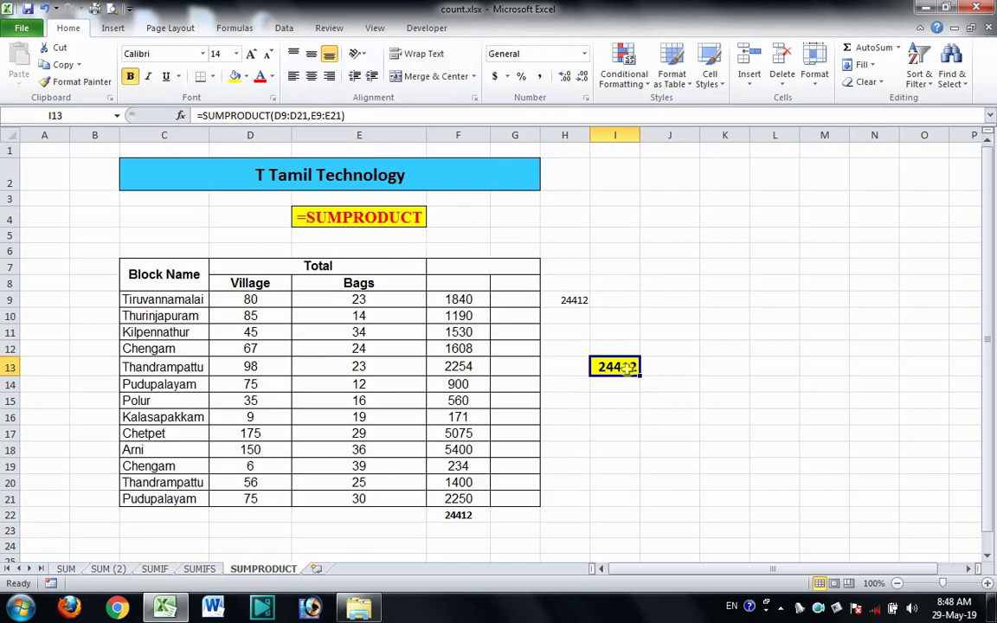
left_click(631, 418)
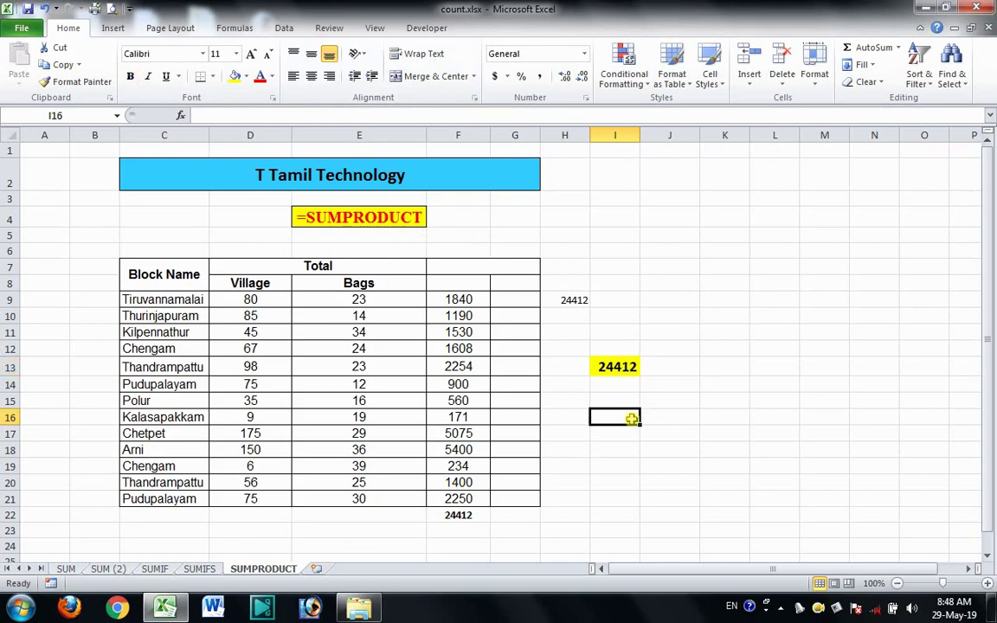